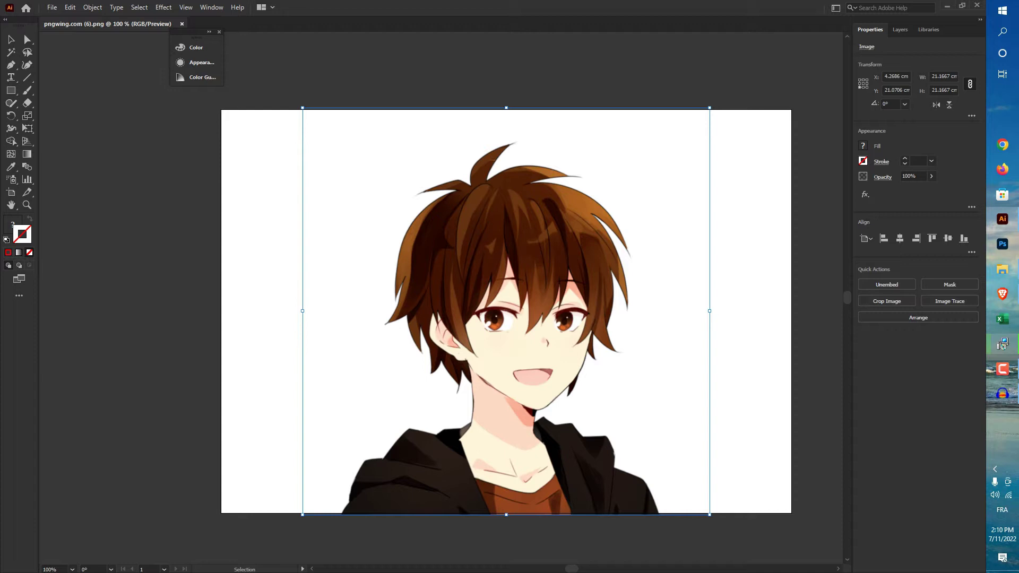
- Move the portrait image slightly up and to the left on the artboard and lock it in place
drag(523, 319, 489, 307)
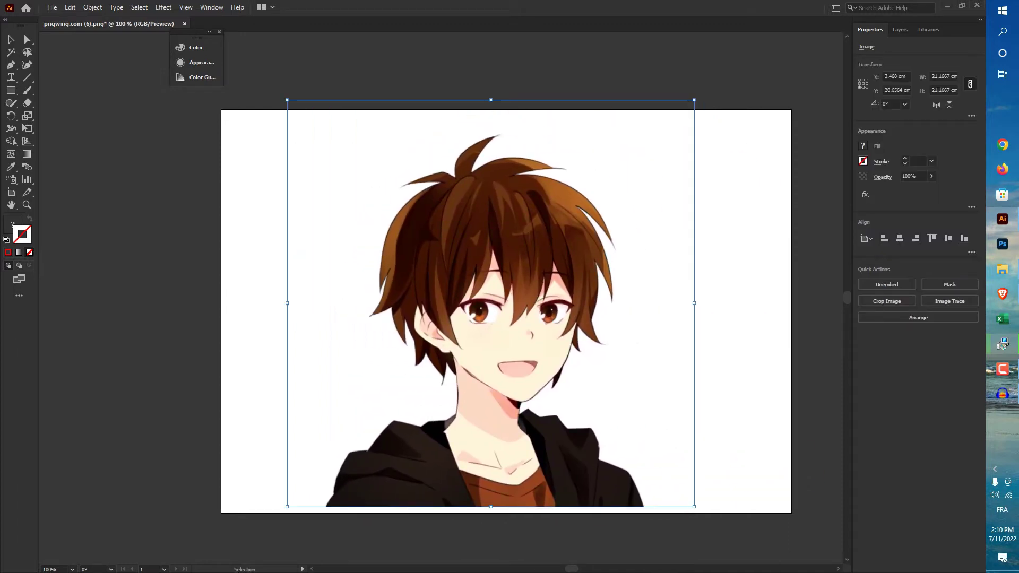
key(ctrl+2)
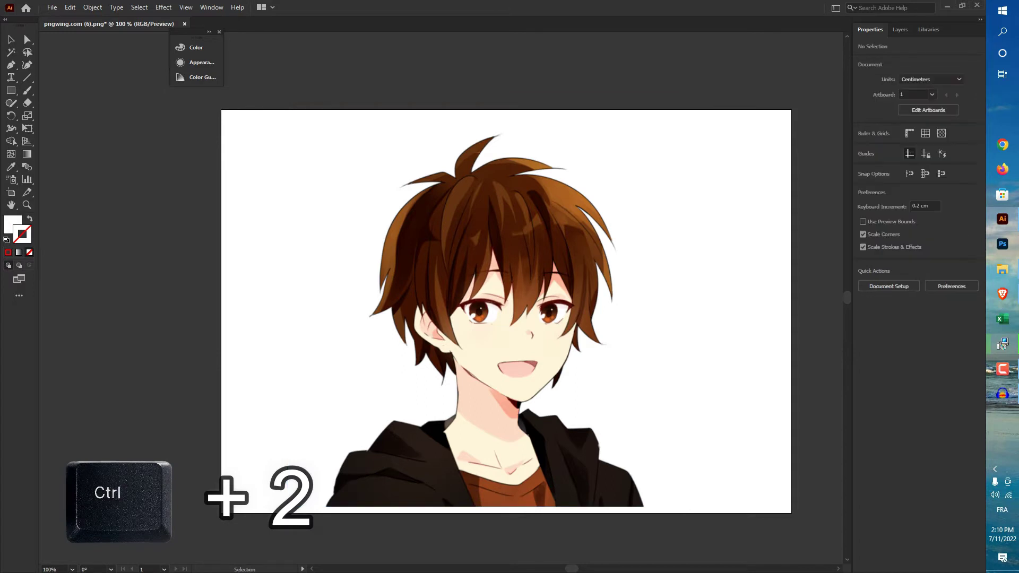
drag(375, 193, 446, 118)
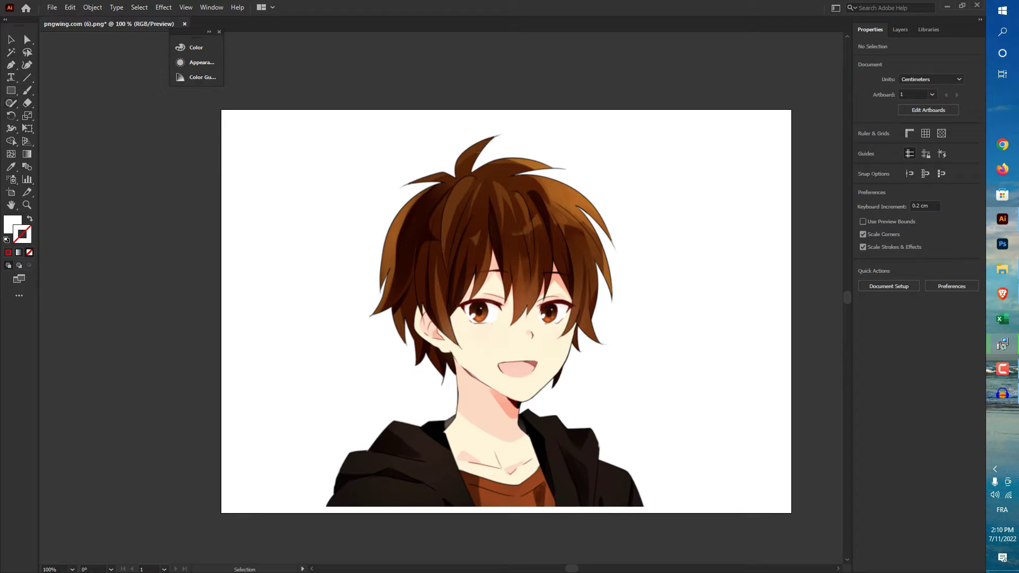
- Set up the Pen tool with no fill and a black Registration stroke
click(11, 65)
click(59, 65)
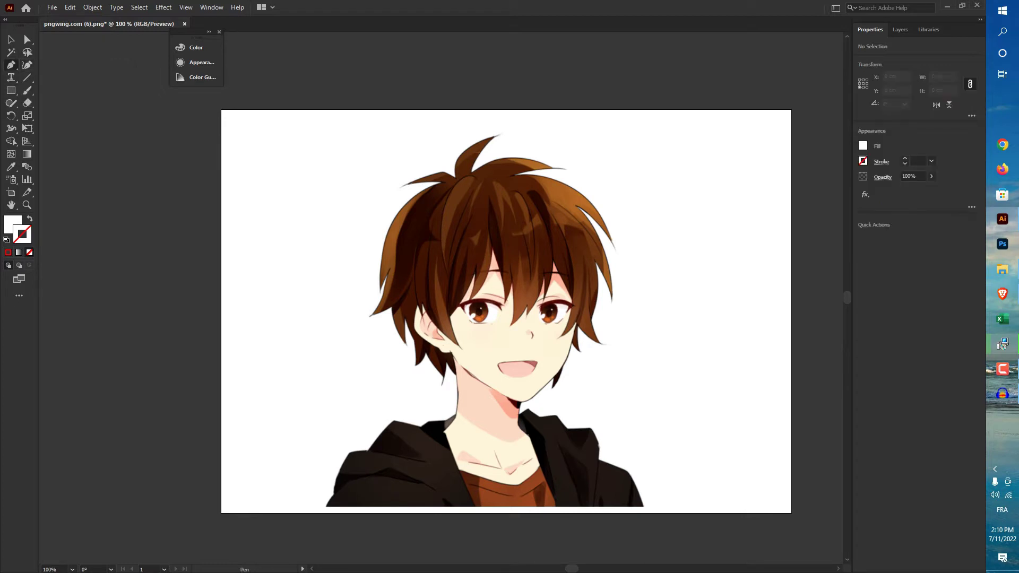
key(ctrl+plus)
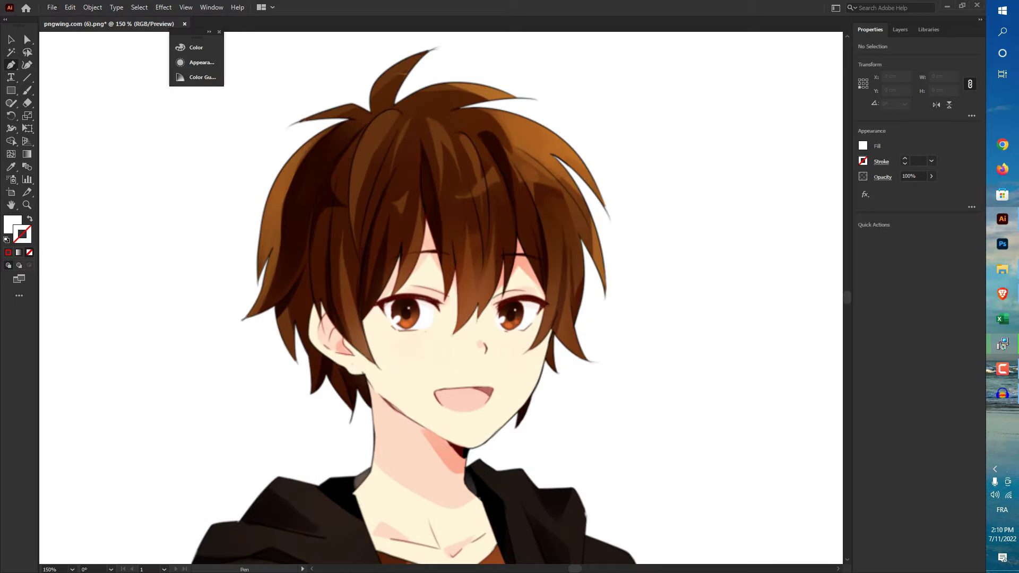
click(864, 146)
click(748, 184)
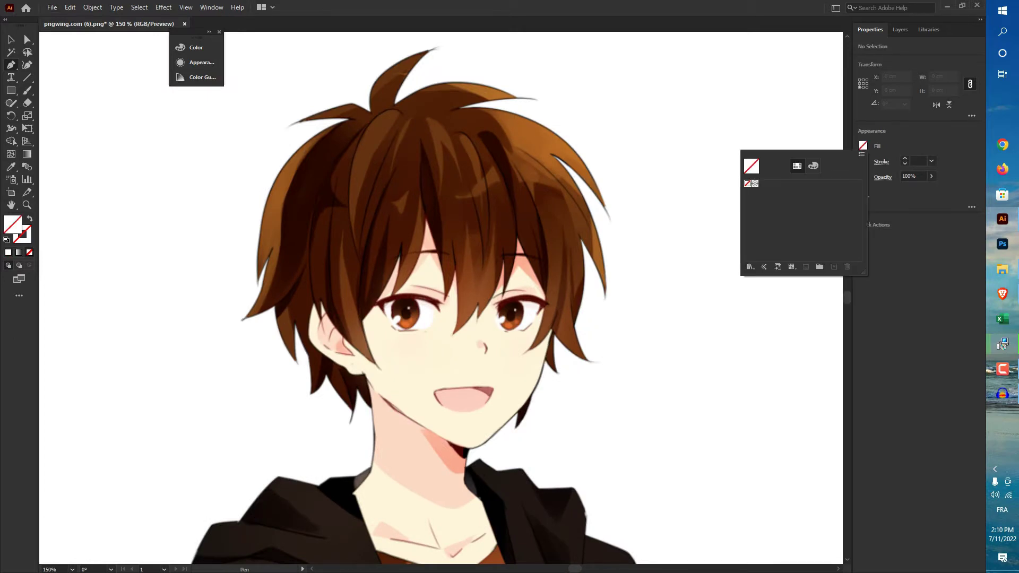
key(Escape)
click(863, 161)
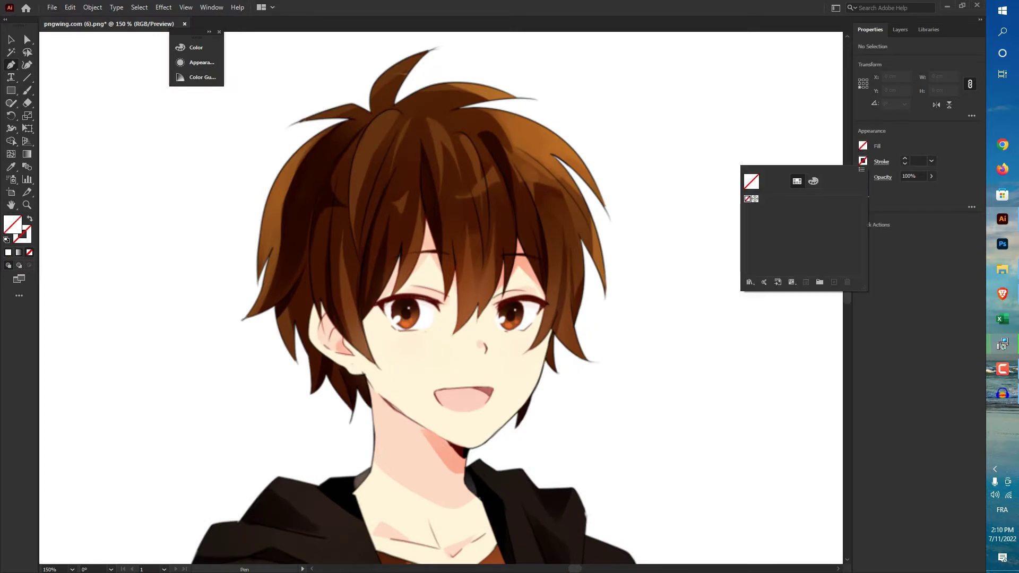
click(755, 199)
key(Escape)
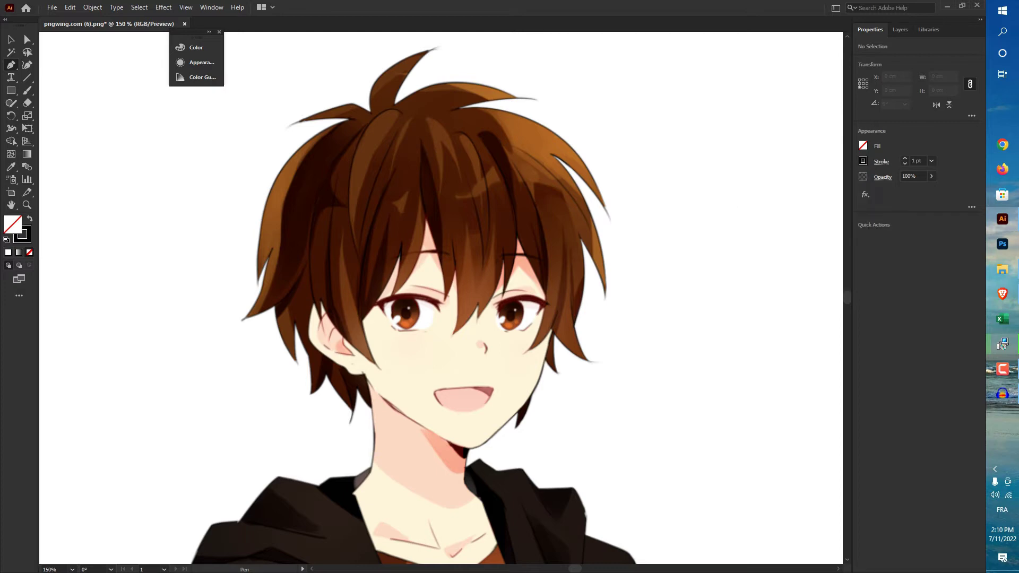
- Set the stroke weight to 3 pt and the stroke colour to red fc0000
click(906, 164)
click(905, 158)
click(906, 159)
click(864, 161)
click(863, 161)
click(863, 161)
click(863, 170)
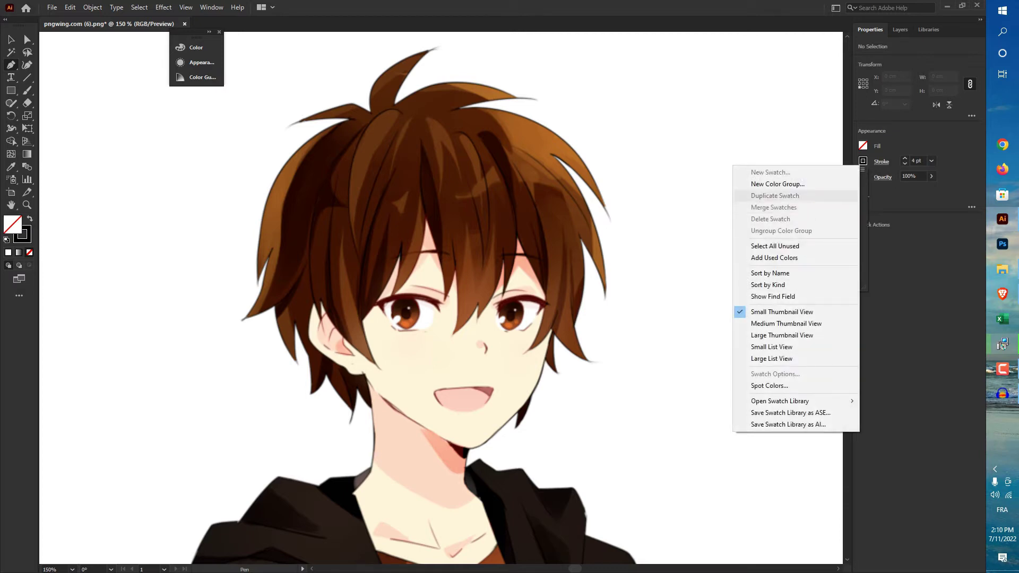
click(711, 195)
double_click(27, 239)
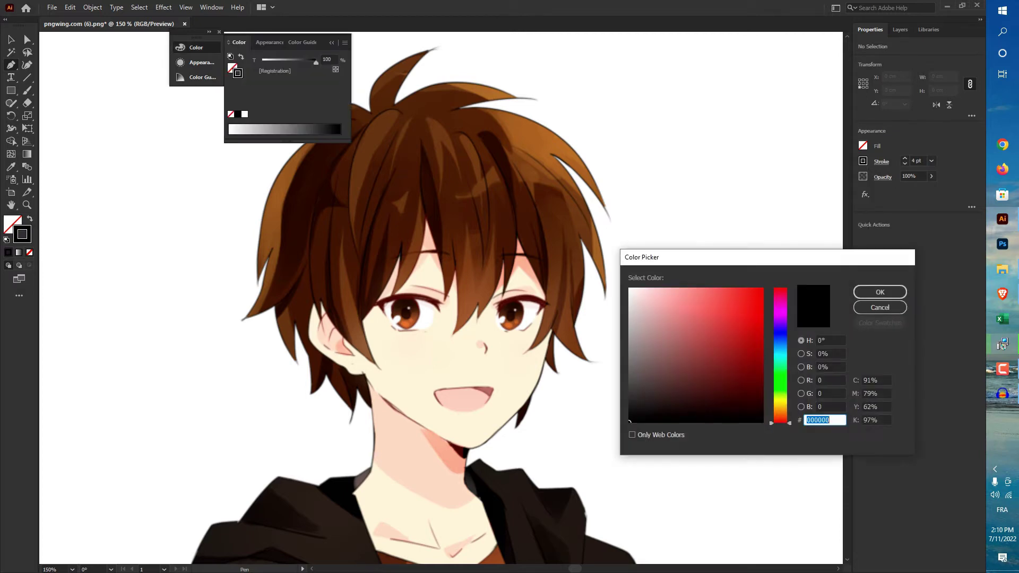
text(fc0000)
click(880, 292)
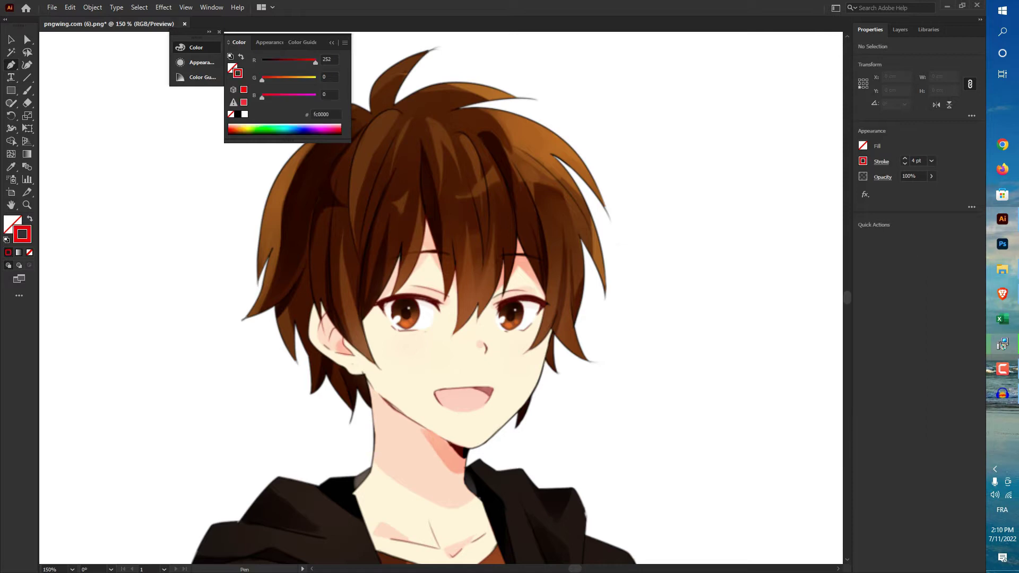
click(332, 43)
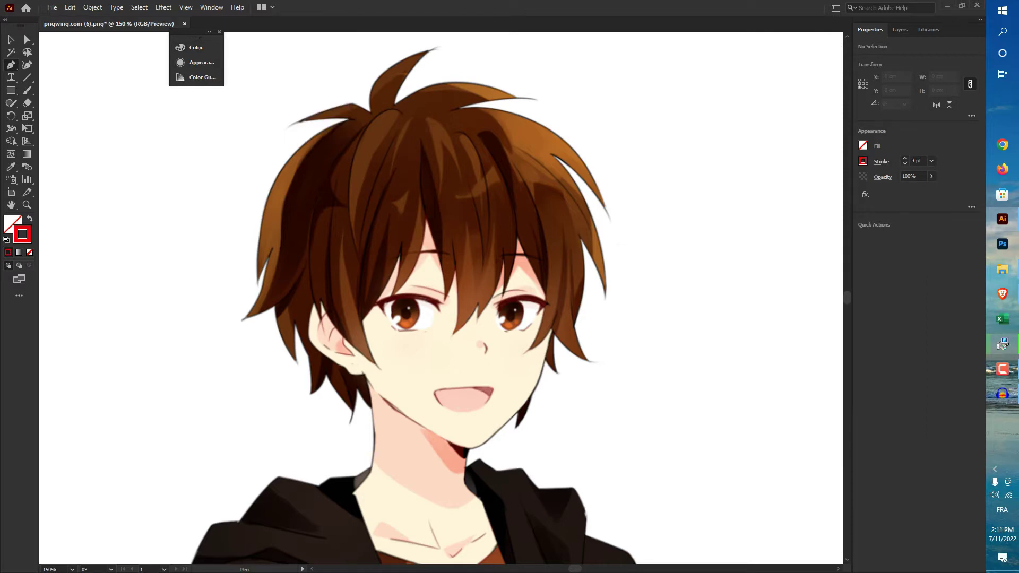
scroll(573, 377, up, 3)
scroll(536, 343, down, 2)
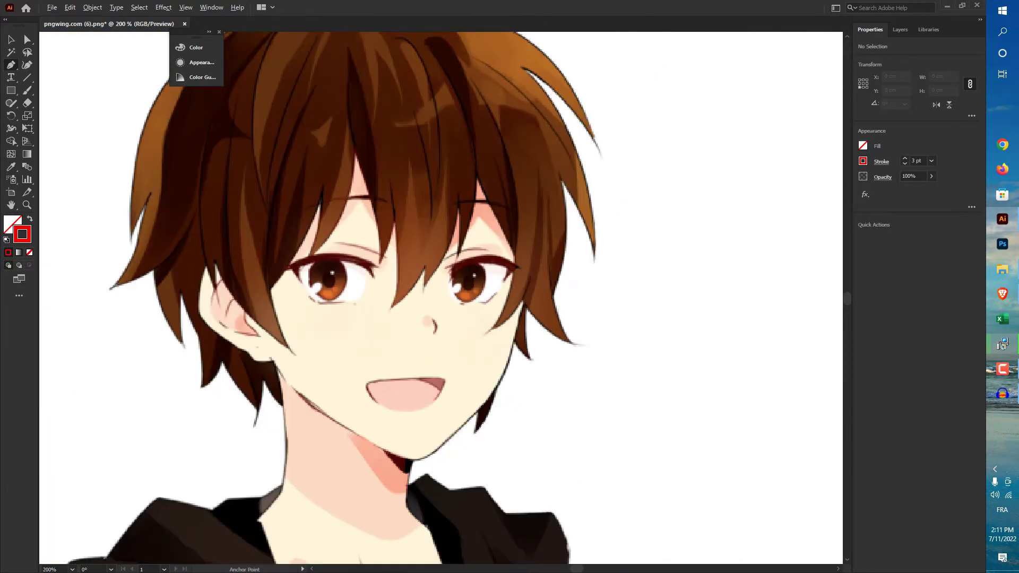
drag(536, 318, 533, 415)
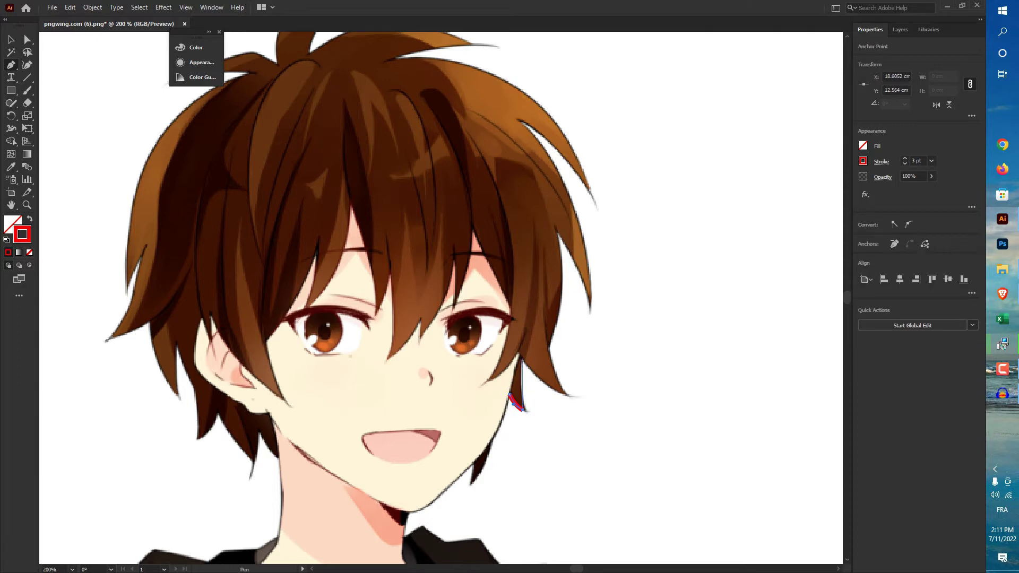
drag(523, 356, 527, 345)
drag(568, 395, 593, 397)
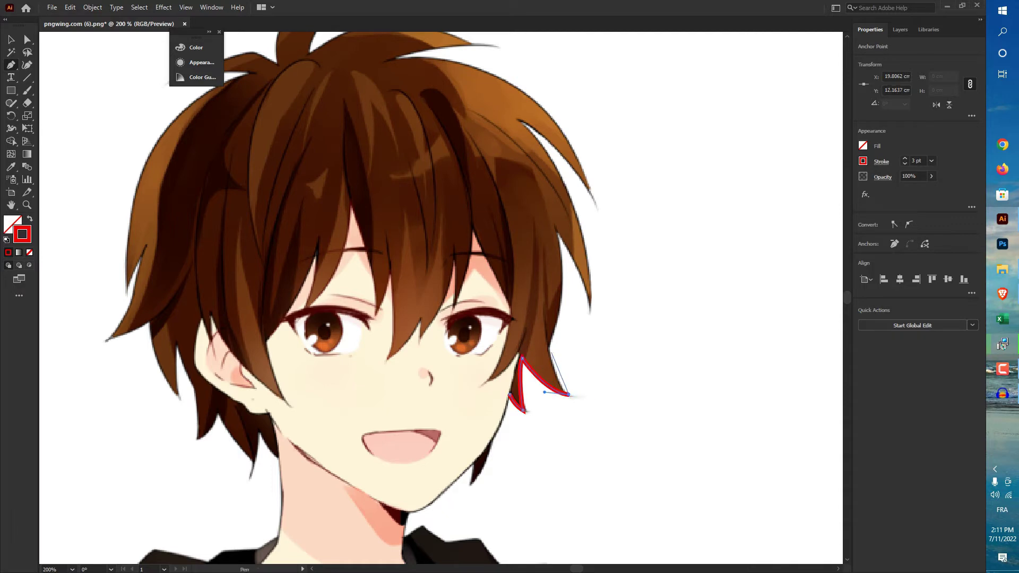
drag(547, 346, 541, 319)
click(547, 346)
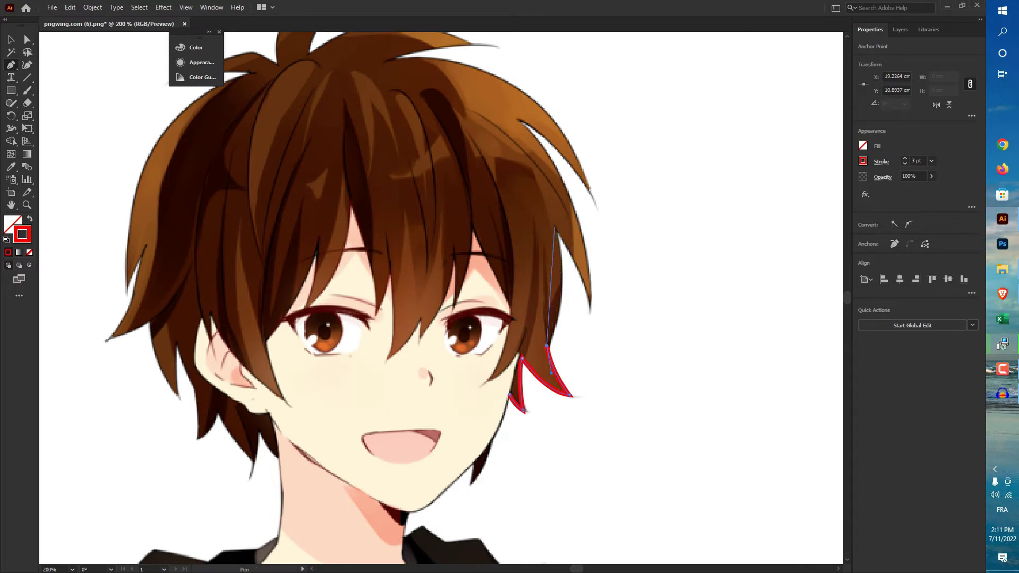
drag(555, 228, 533, 135)
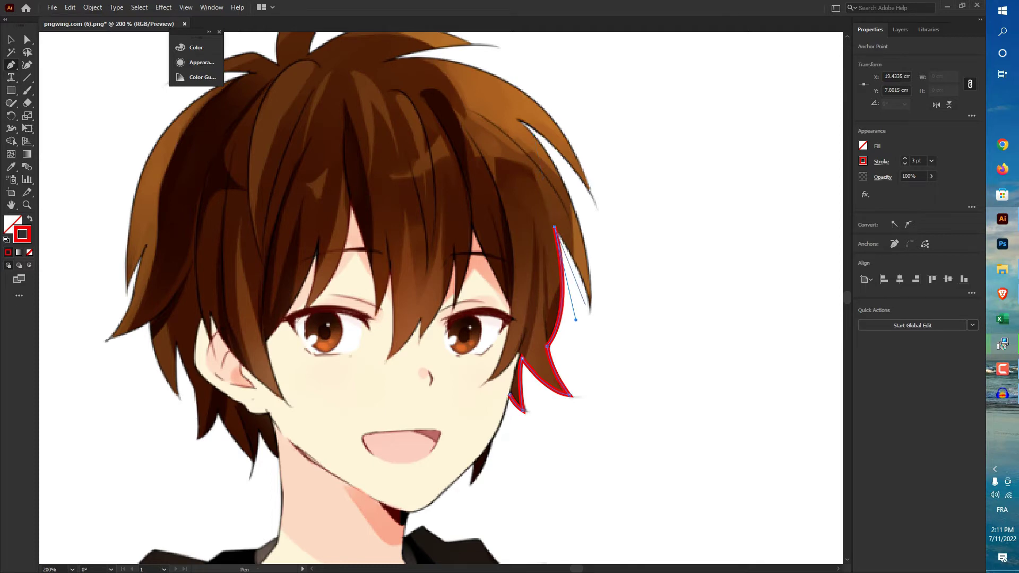
drag(591, 308, 589, 333)
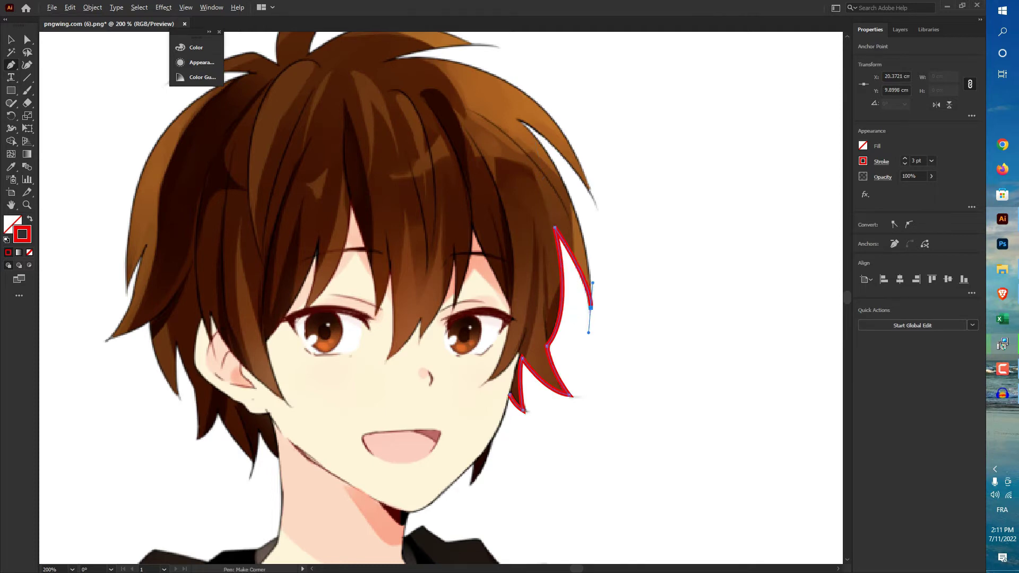
mouse_move(523, 121)
mouse_down()
mouse_move(467, 87)
mouse_move(450, 51)
mouse_up()
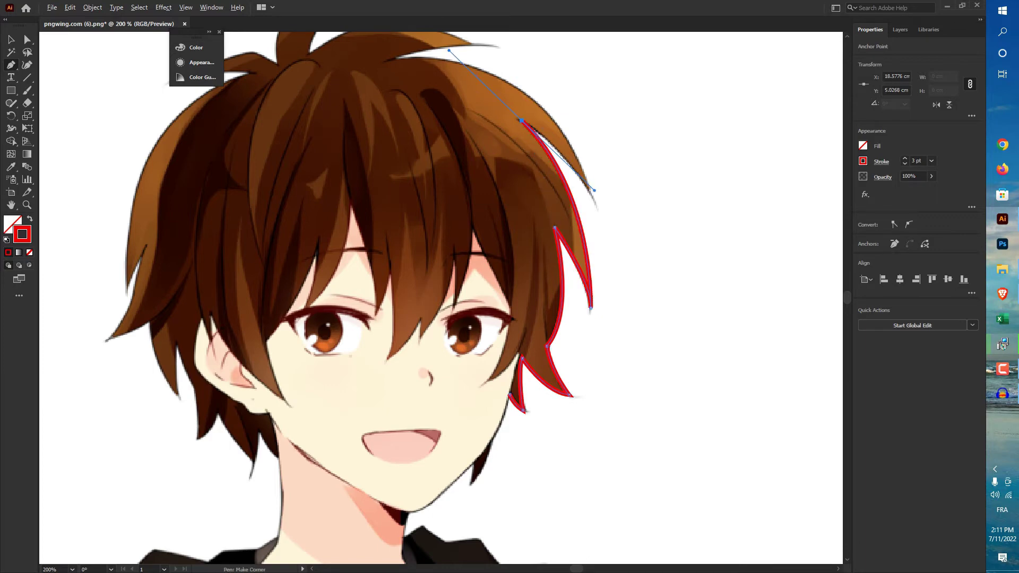
click(523, 121)
drag(594, 190, 596, 206)
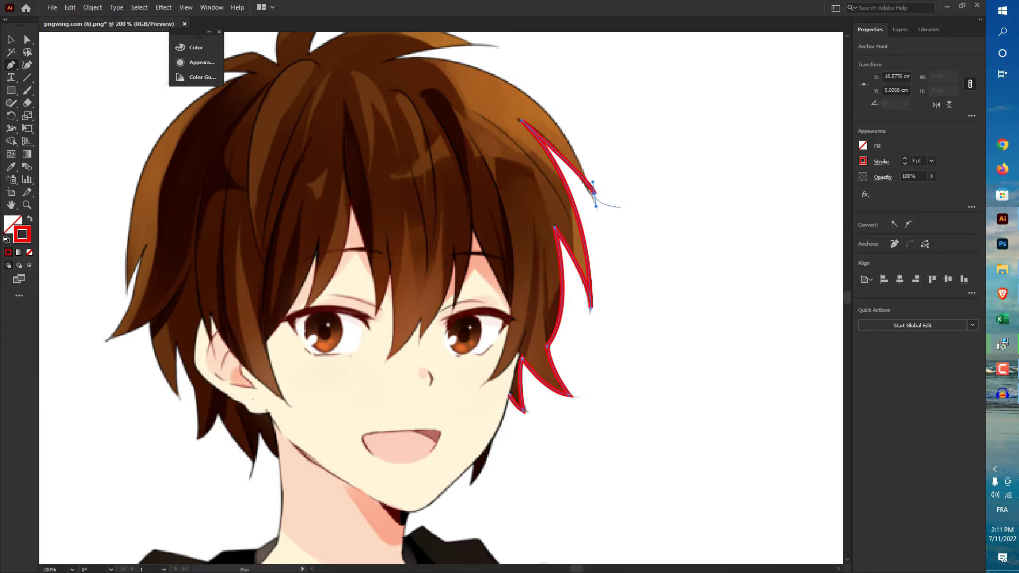
key(Delete)
key(Delete)
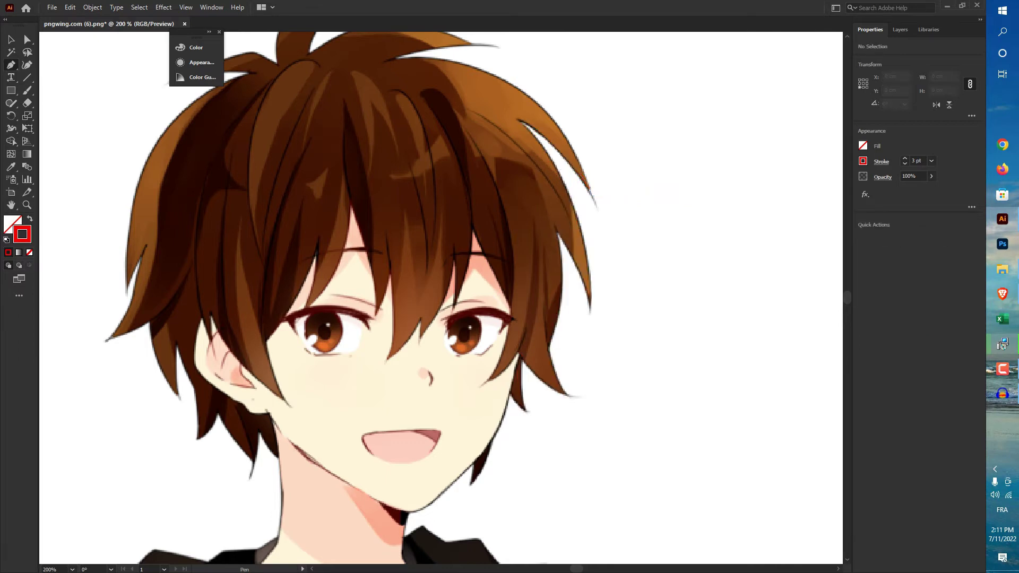
- Start a straight-segment path at the cheek on the portrait's right, placing corner points on each hair tip and notch up to the long side lock's tip
scroll(526, 402, up, 2)
click(495, 383)
click(524, 422)
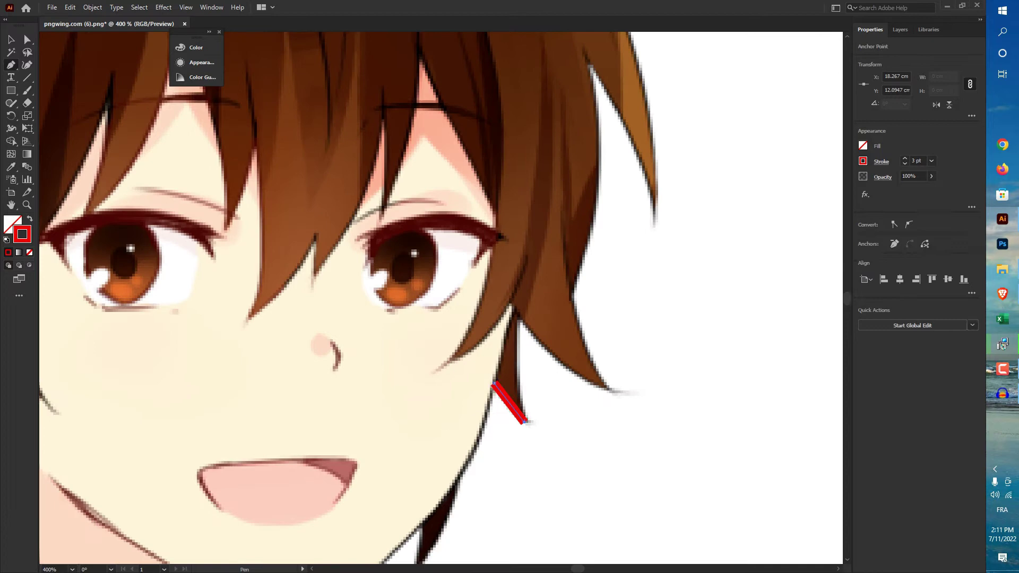
click(513, 309)
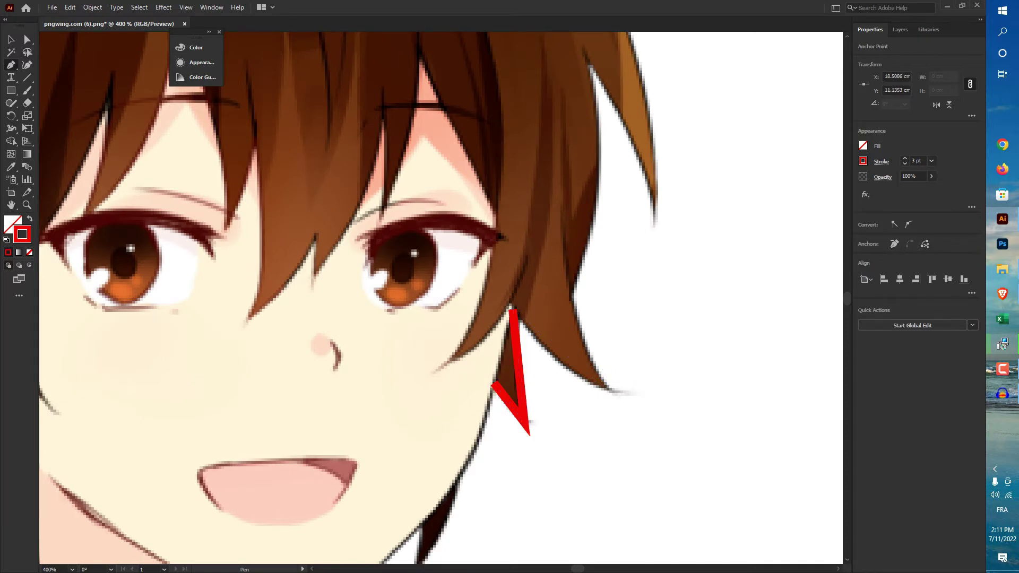
click(604, 387)
click(566, 292)
click(582, 50)
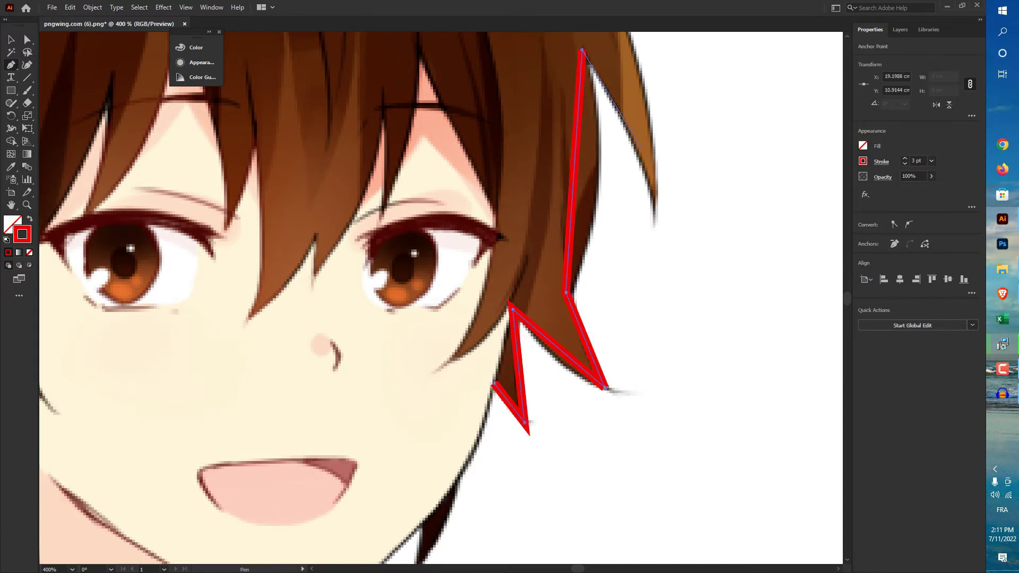
click(654, 205)
- Extend the path with corner points on the notches and tips of the upper right hair locks, up to the top lock's tip
scroll(654, 205, up, 6)
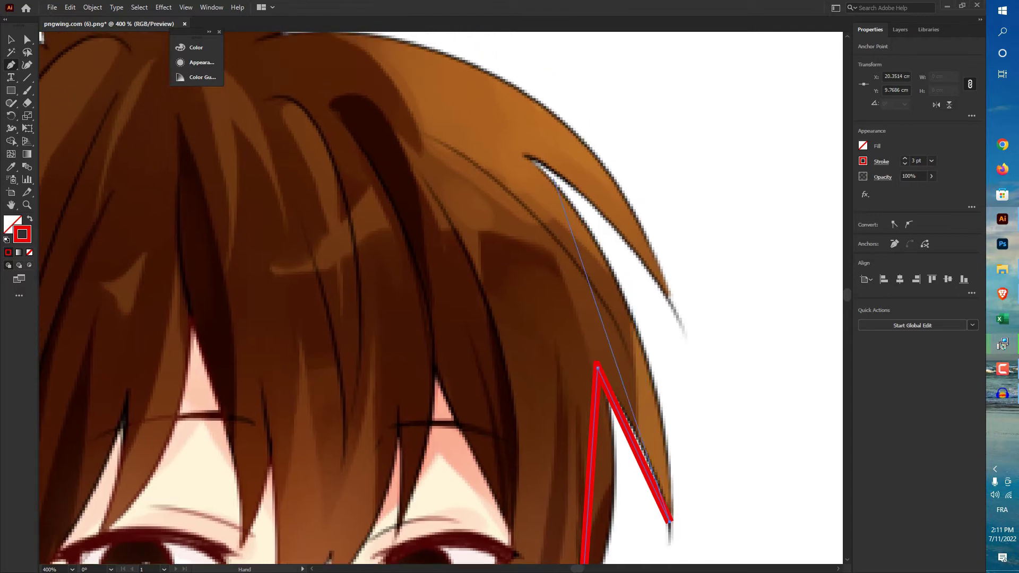
click(525, 155)
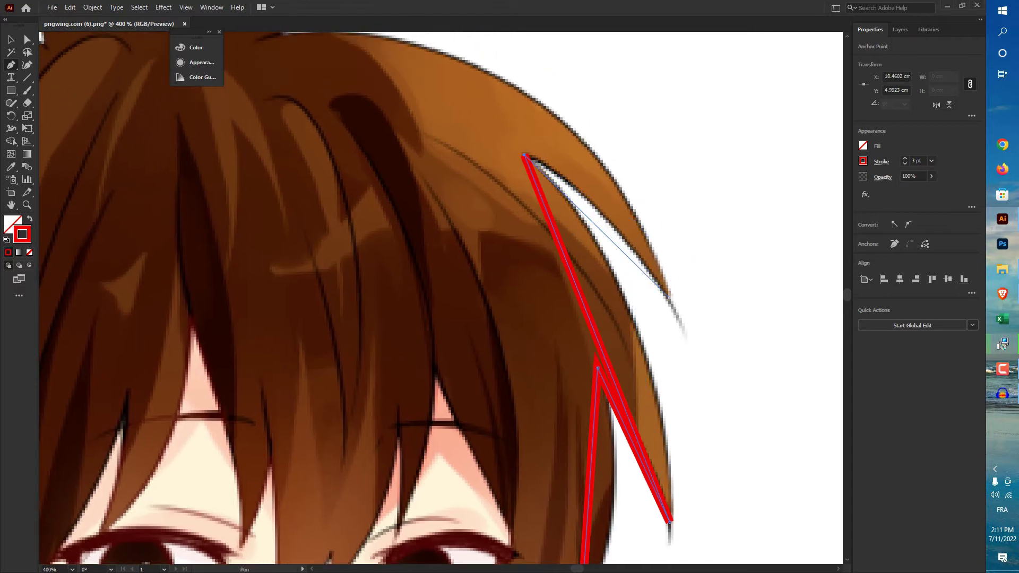
click(669, 299)
drag(669, 298, 913, 550)
click(496, 290)
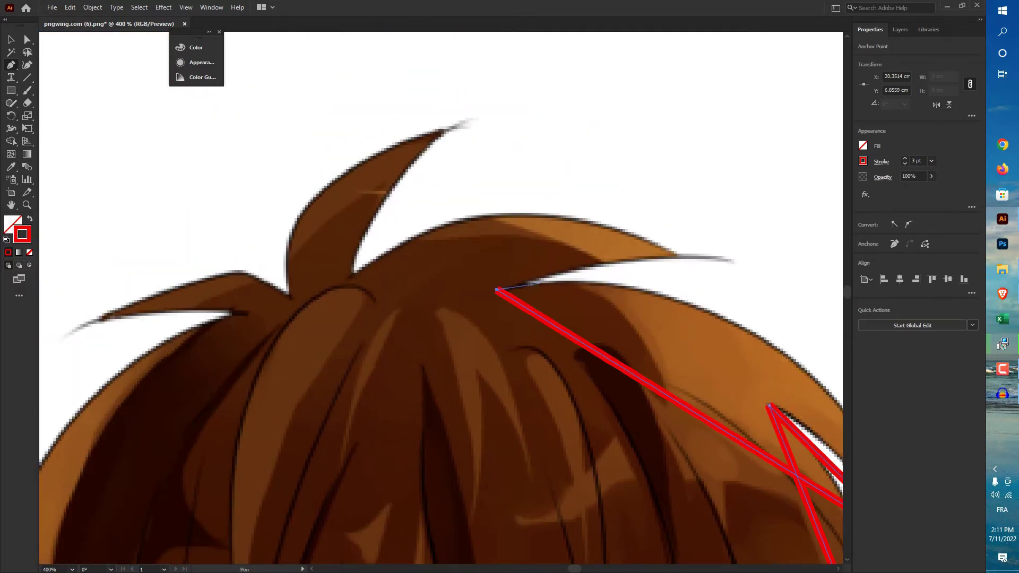
click(683, 256)
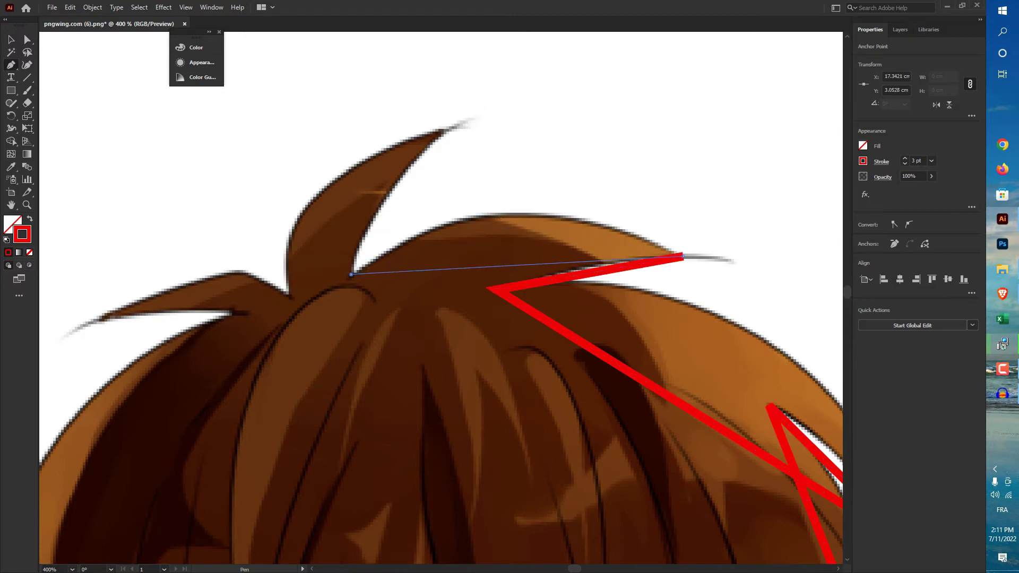
- Outline the crown's upright tuft and the small lock to its left with straight segments, placing corner points at their bases and tips
click(350, 274)
click(447, 127)
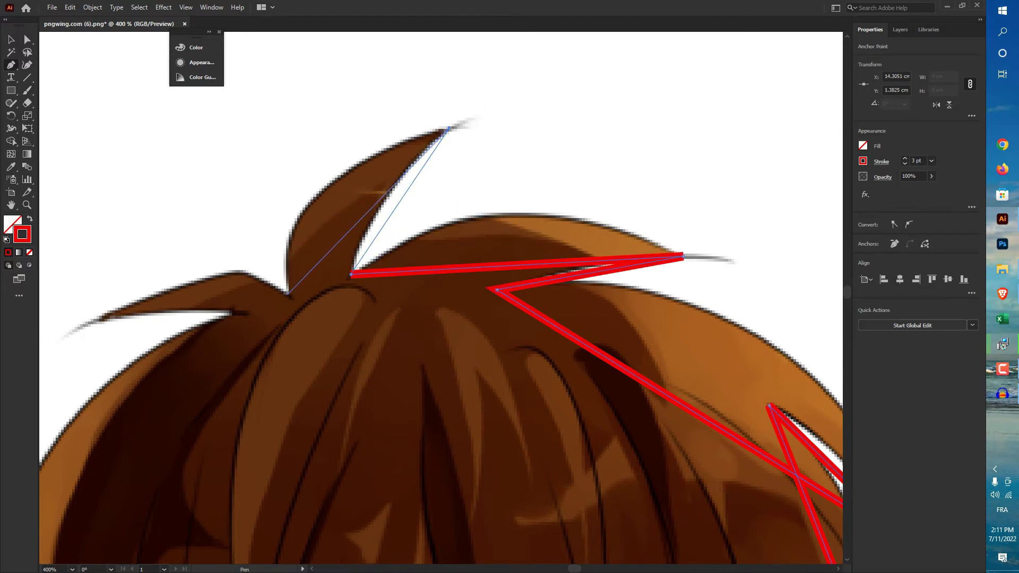
click(290, 297)
click(241, 267)
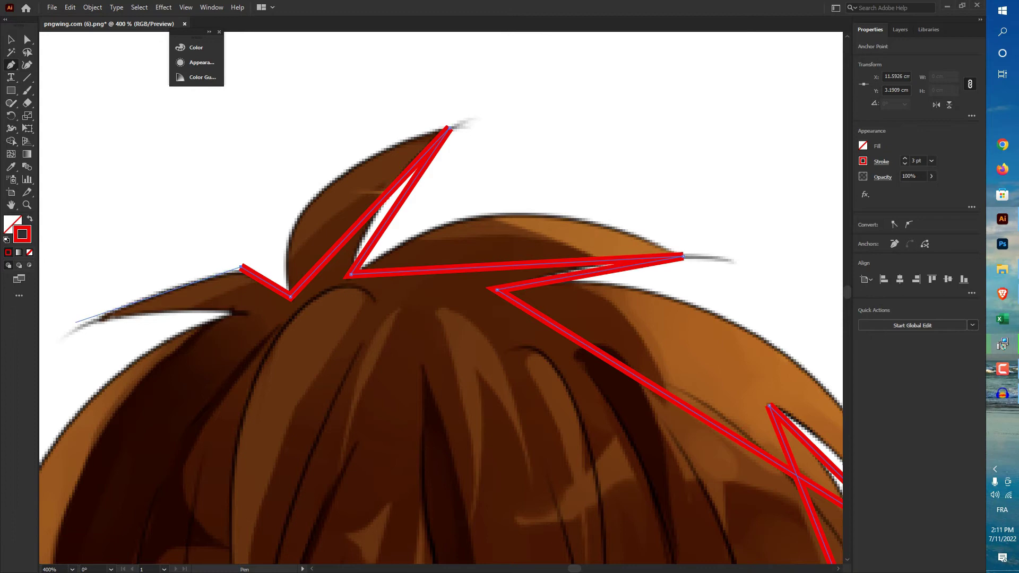
click(74, 324)
click(232, 312)
- Carry the path down the left side of the hair, with corner points on the side lock's tip, its notch and the outermost tip
drag(186, 419, 566, 81)
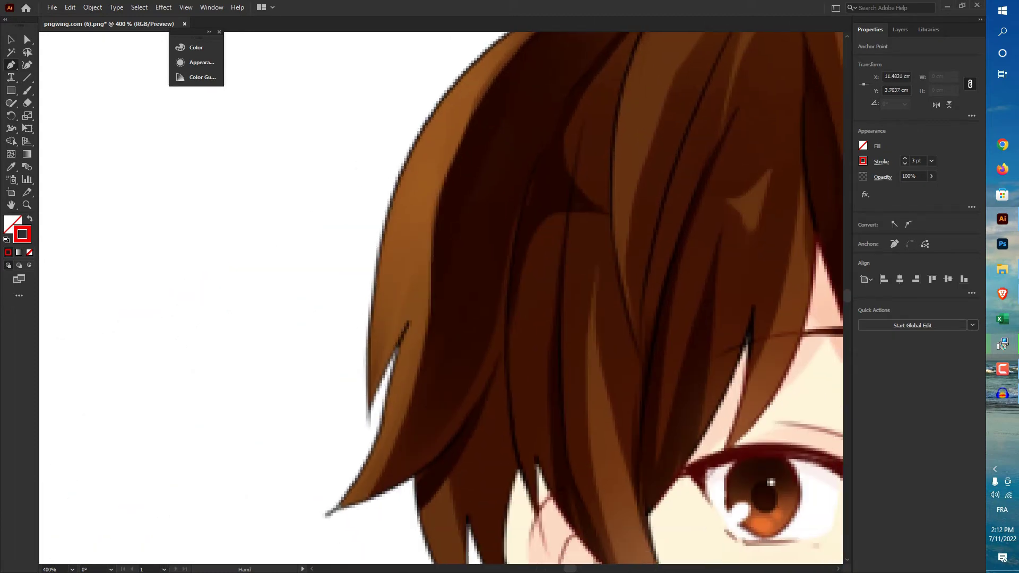
click(364, 407)
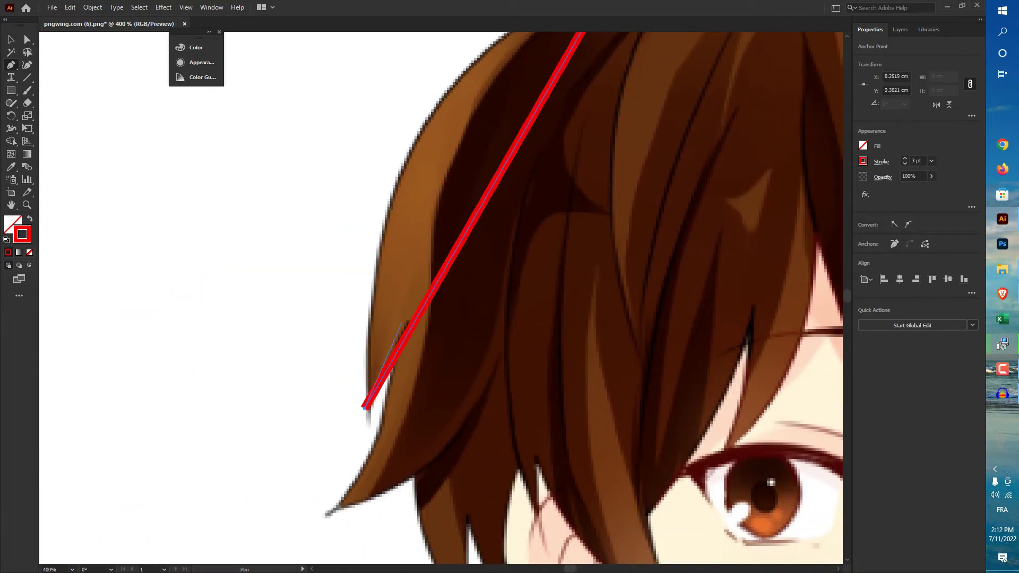
click(403, 322)
click(321, 511)
- Extend the path with corner points around the lock below the outermost left tip, through its tip and notch to the hair edge beside the ear
key(space)
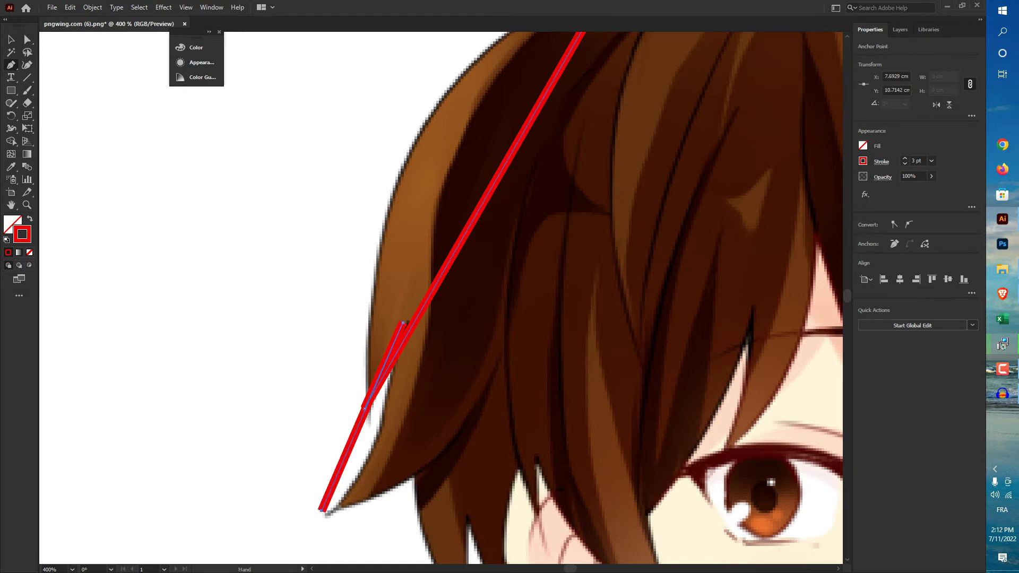
drag(396, 469, 209, 285)
click(258, 397)
drag(261, 430, 304, 457)
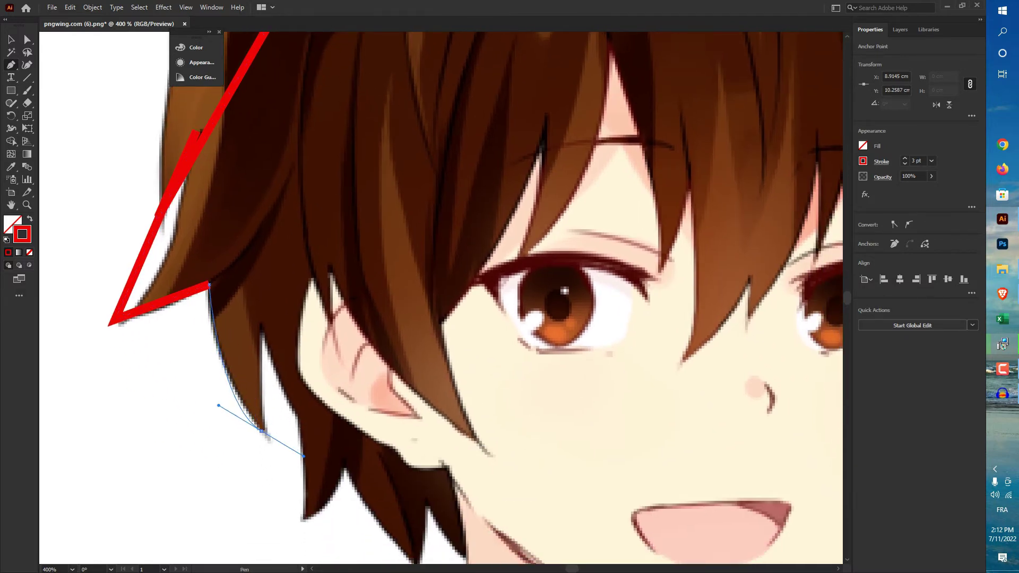
key(ctrl+z)
click(258, 433)
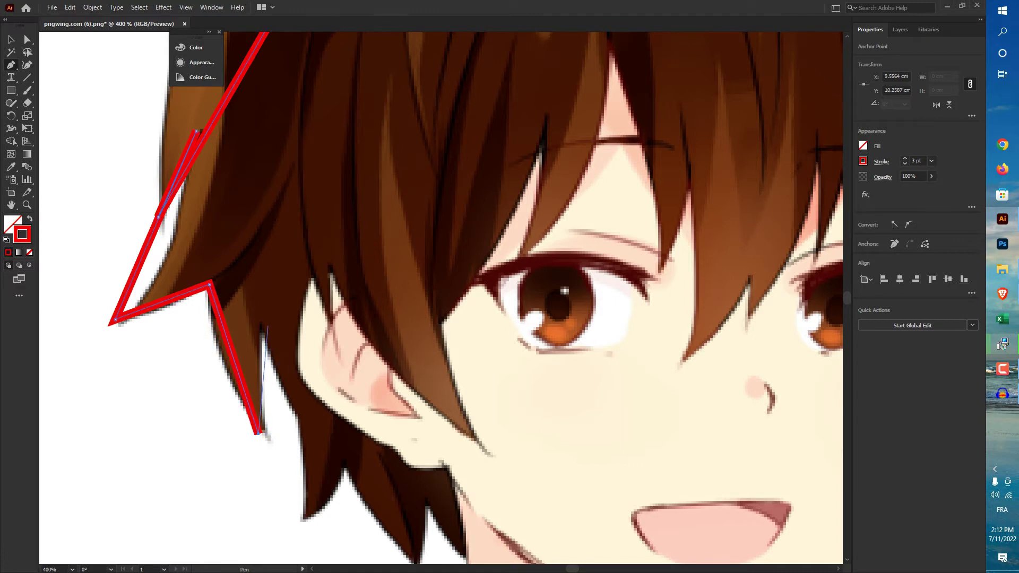
click(260, 327)
click(297, 419)
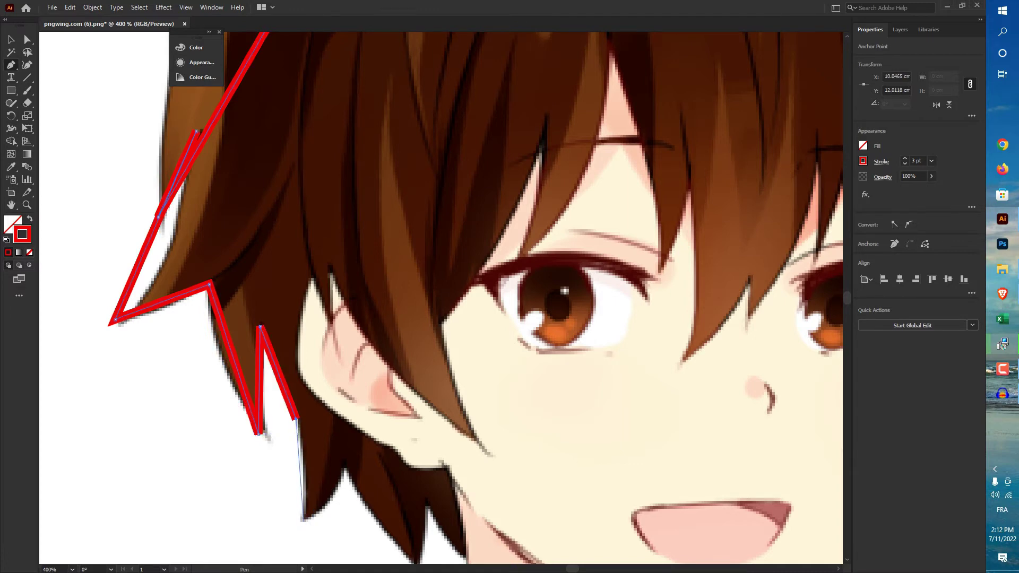
- Carry the straight-segment path along the nape locks, placing corner points on their tips and notches up to the neck edge
click(303, 515)
click(340, 465)
drag(411, 555, 387, 497)
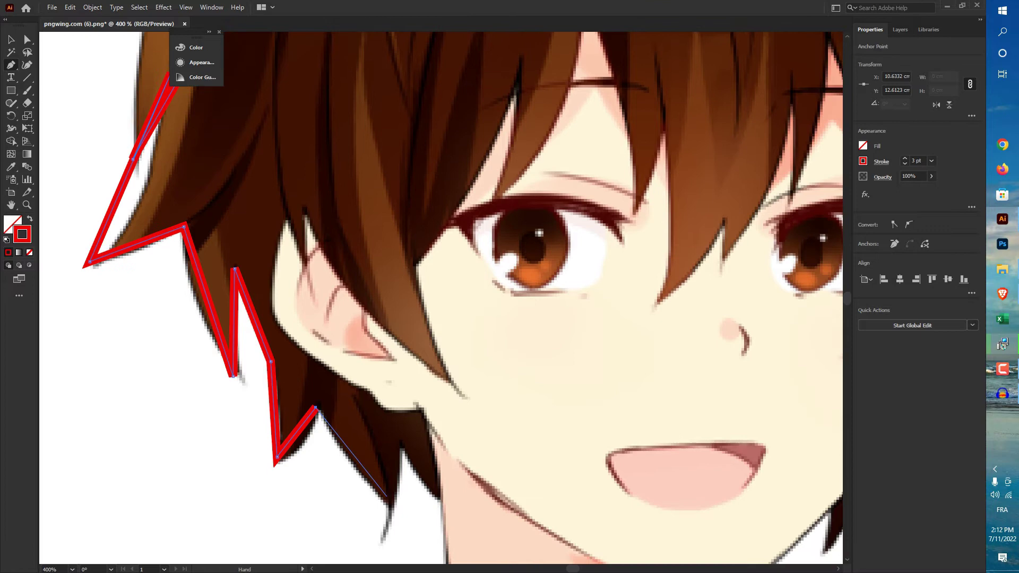
click(390, 512)
click(401, 442)
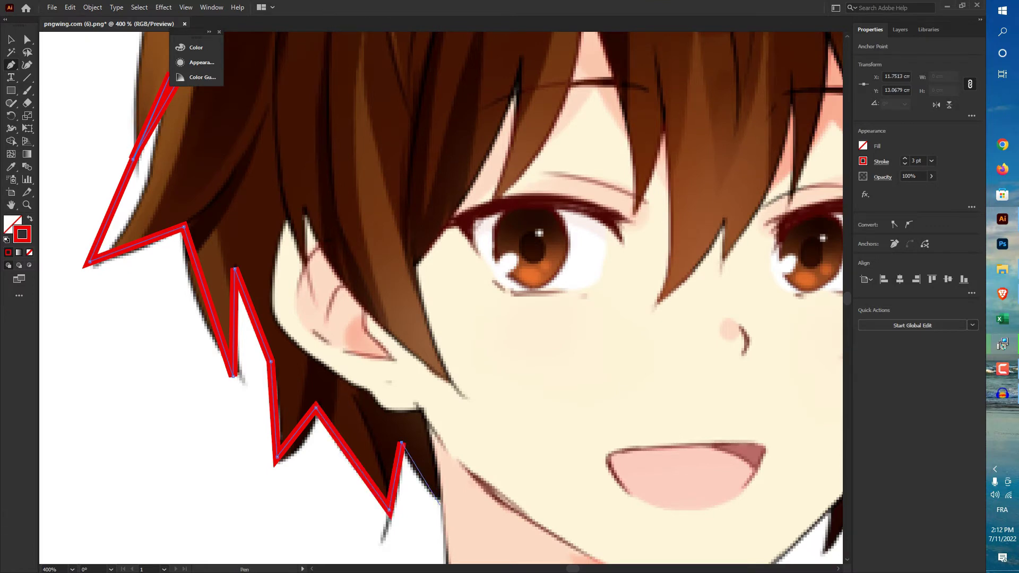
click(440, 499)
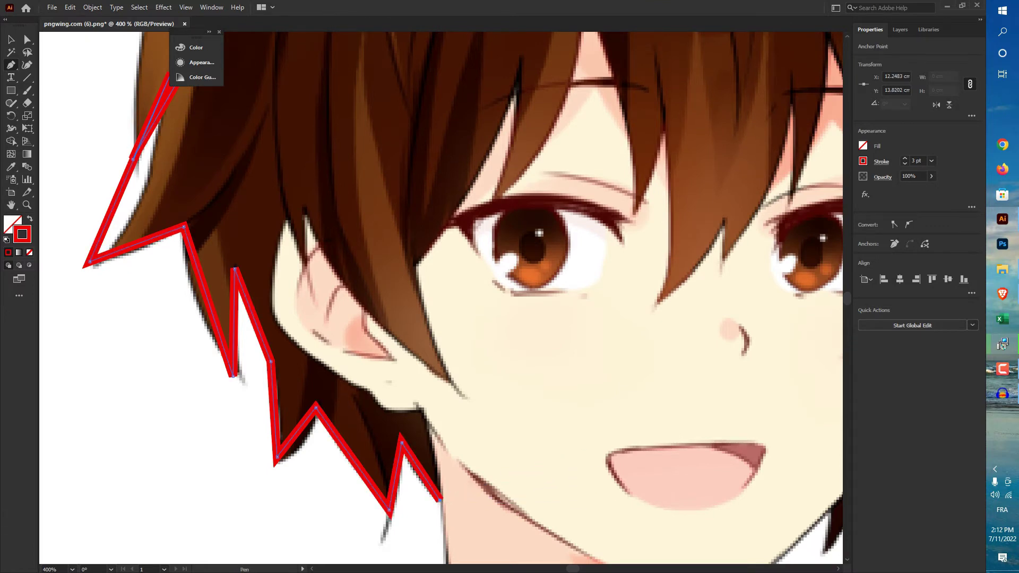
- Bend the straight segments of the small lock beside the right cheek and the inner edge of the adjacent side lock to match the hair
scroll(457, 291, down, 5)
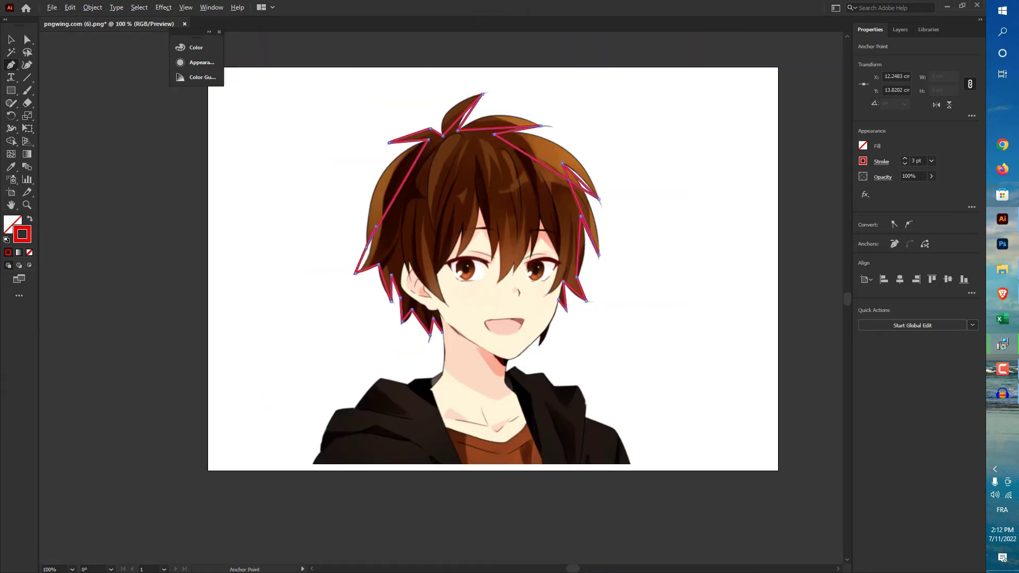
scroll(555, 201, up, 3)
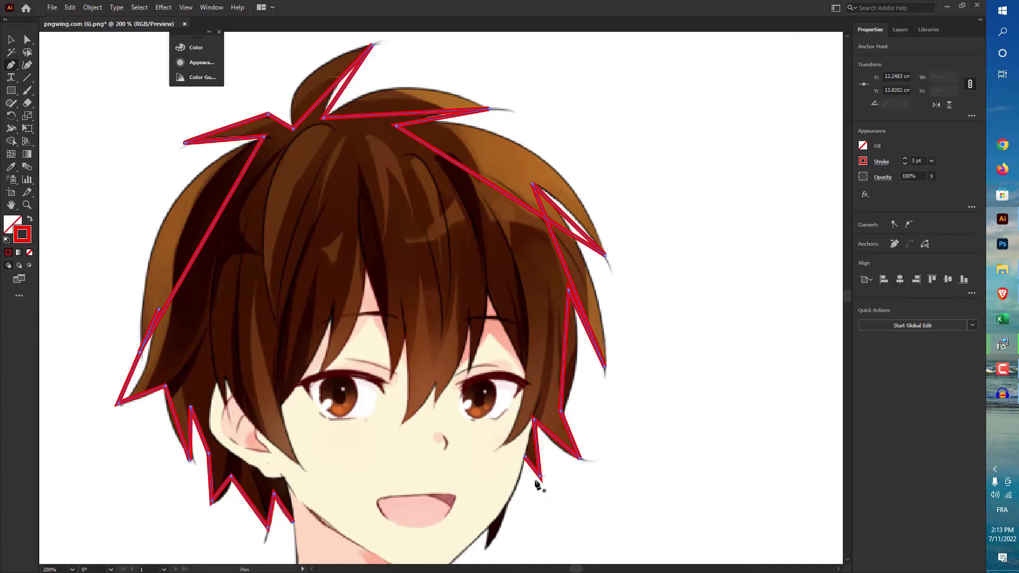
scroll(539, 480, up, 5)
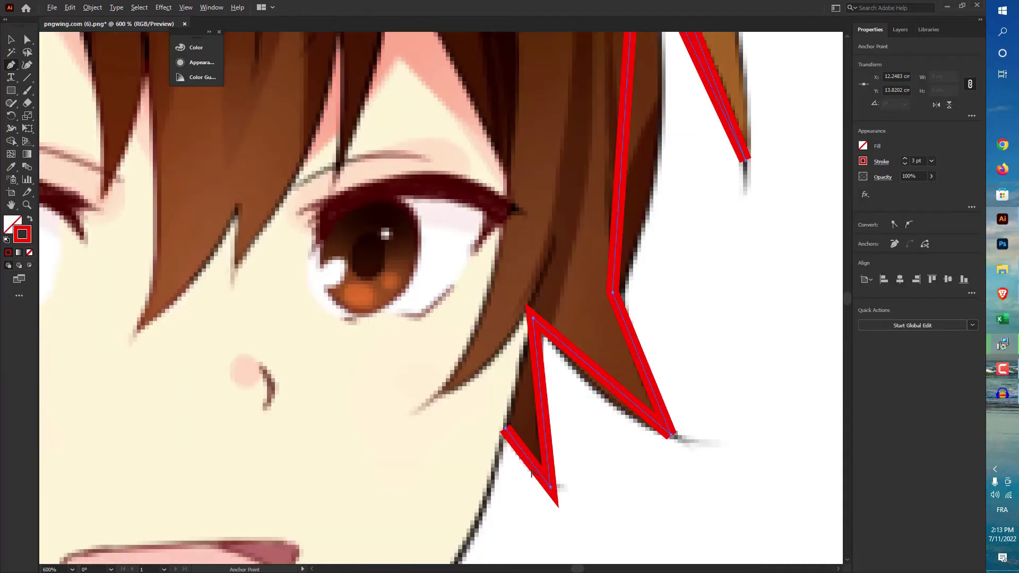
key(alt)
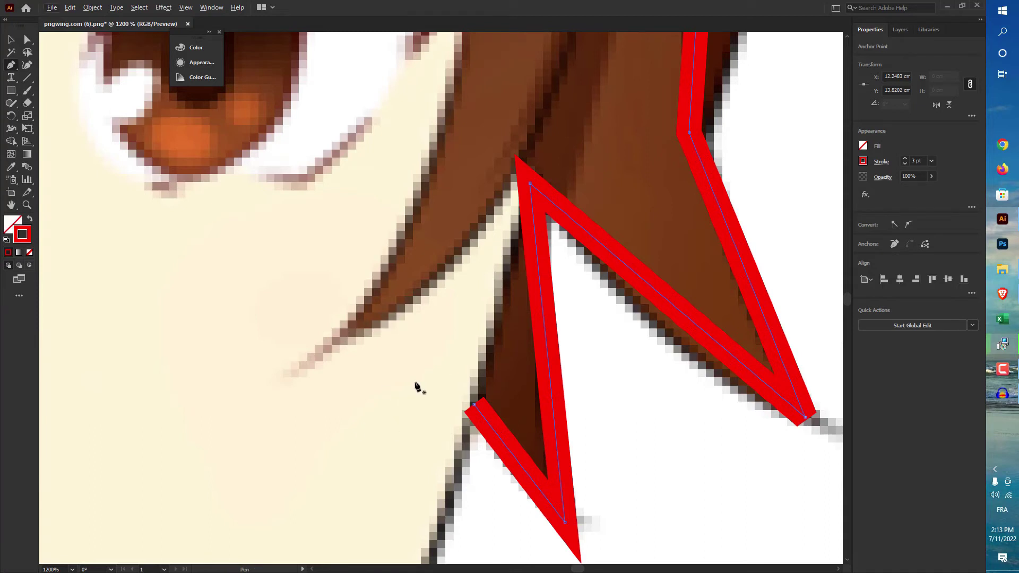
key(alt)
mouse_move(523, 467)
mouse_down()
mouse_move(485, 485)
mouse_move(542, 457)
mouse_move(492, 480)
mouse_move(519, 470)
mouse_up()
ctrl+click(536, 385)
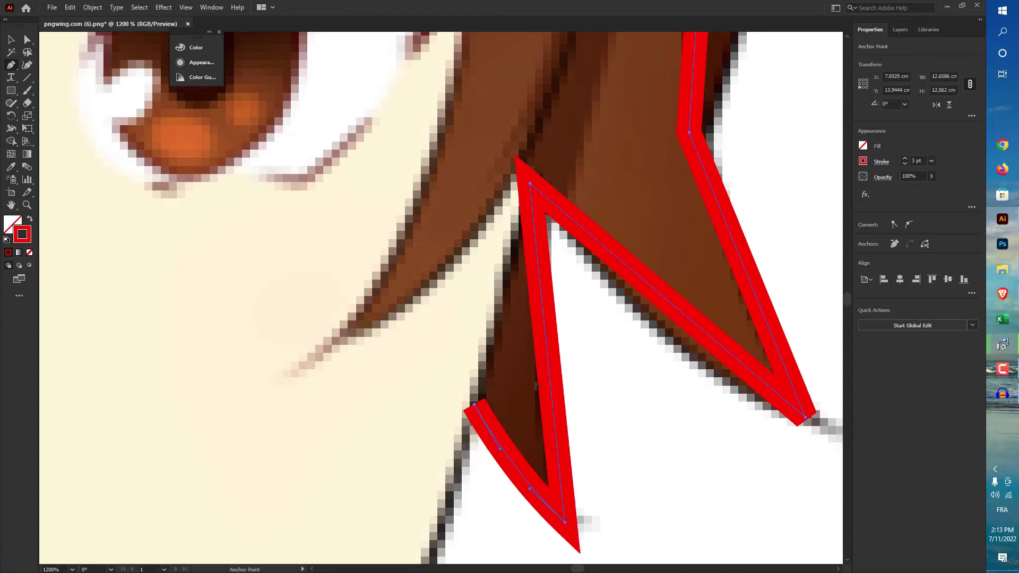
mouse_move(552, 378)
mouse_down()
mouse_move(574, 377)
mouse_move(556, 378)
mouse_up()
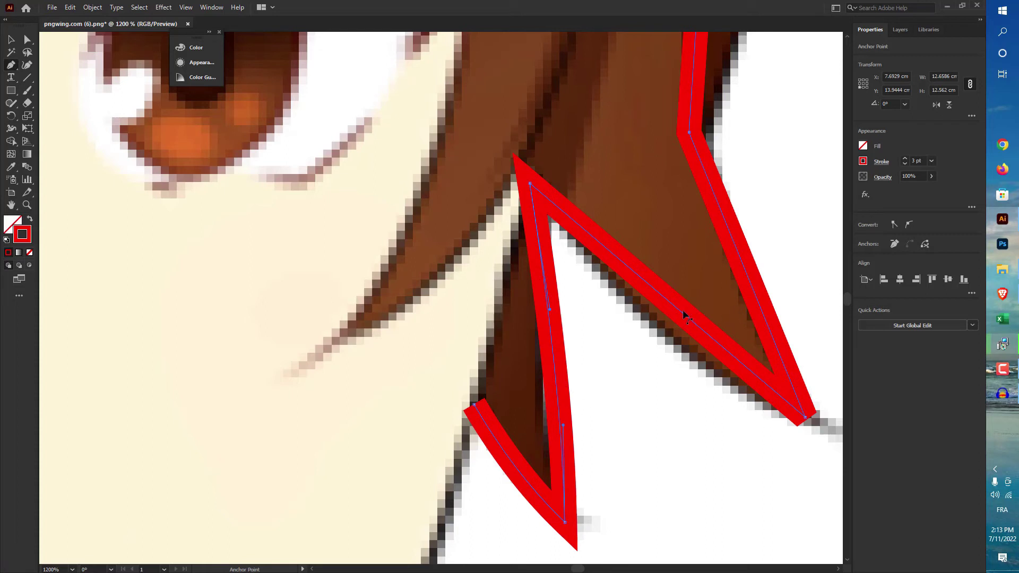
drag(677, 313, 658, 332)
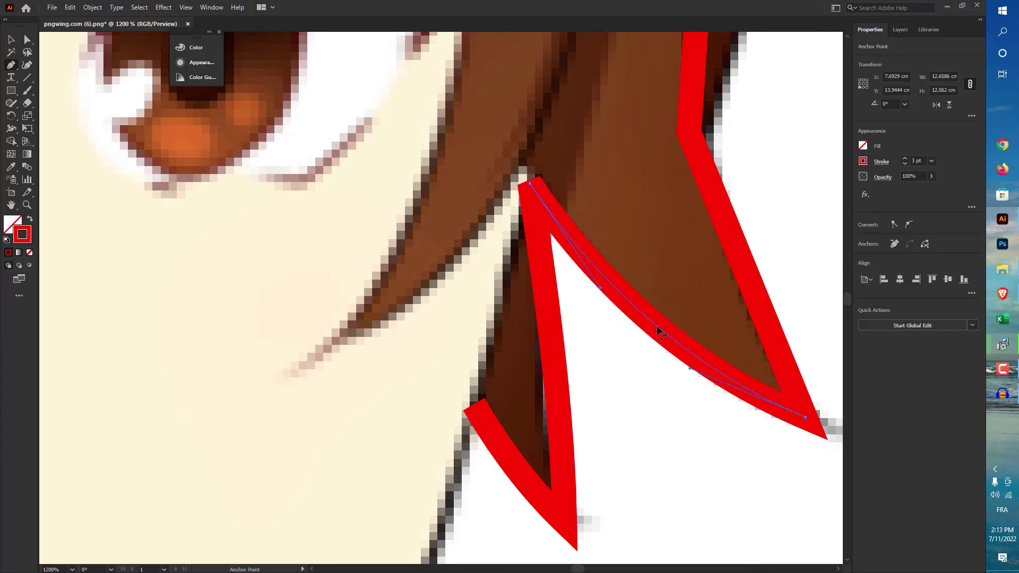
- Bend the side lock's outer segment and the long segment above it to follow the right edge of the hair
key(ctrl+minus)
key(ctrl+minus)
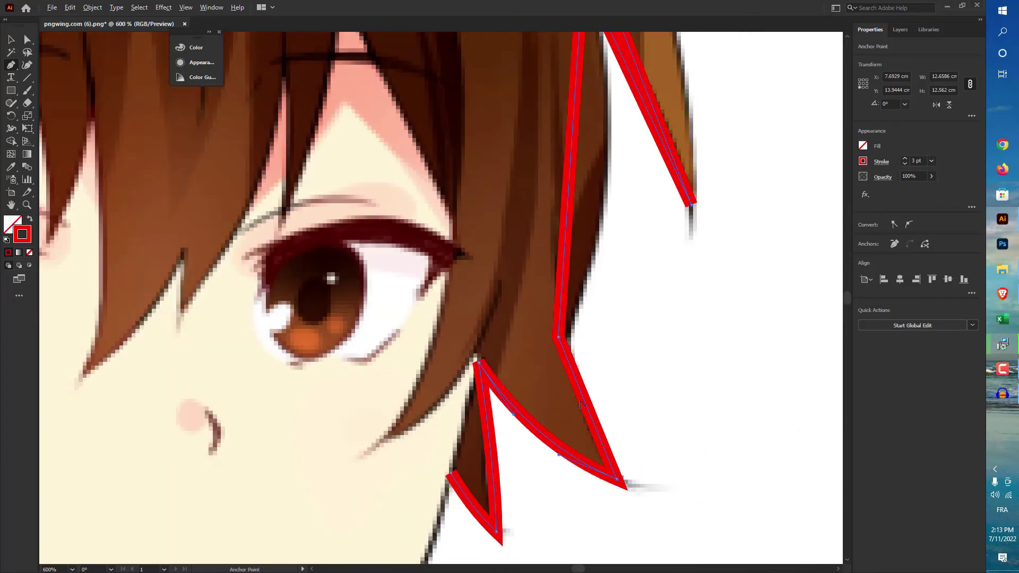
drag(587, 402, 510, 514)
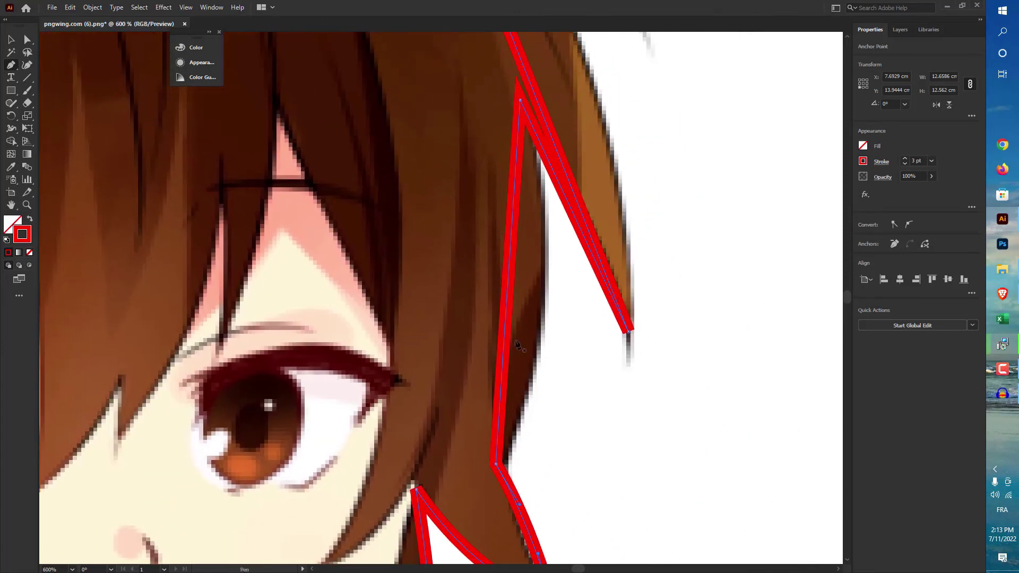
scroll(505, 313, down, 1)
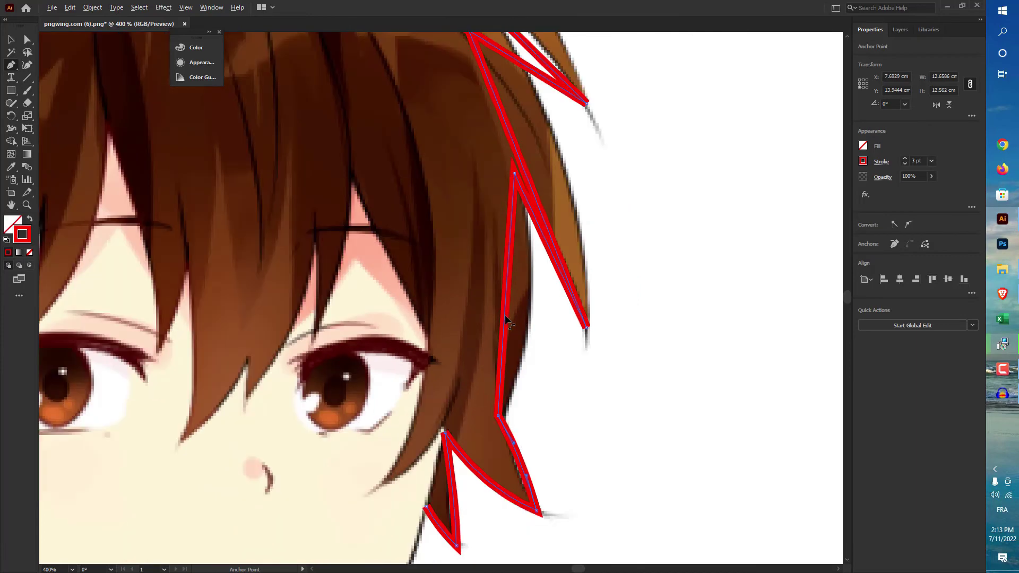
drag(505, 315, 530, 337)
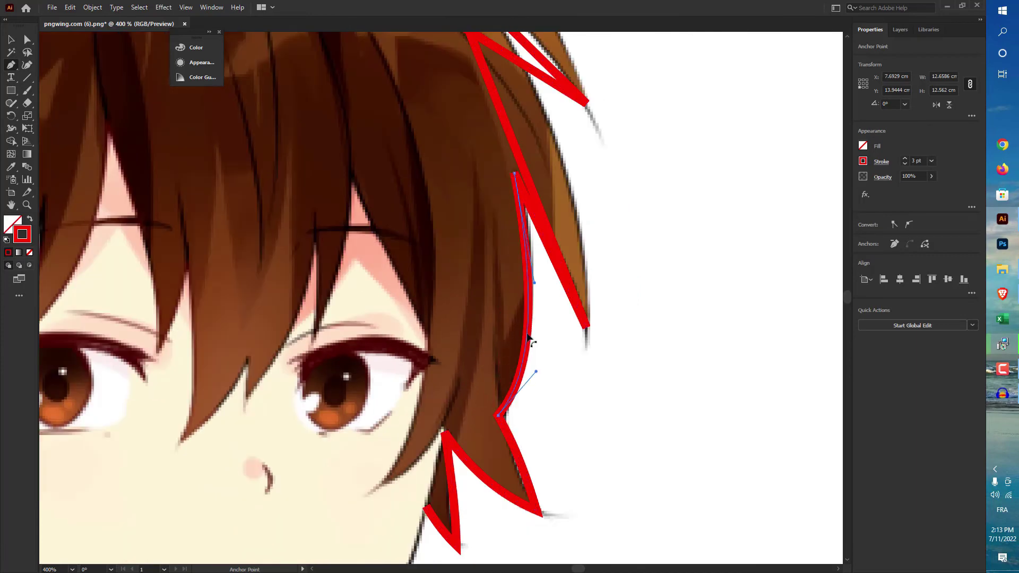
- Curve the segments of the upper right locks, including the long sweep up to the crown, to fit the hair outline
click(554, 245)
drag(522, 161, 596, 379)
key(space)
drag(553, 266, 557, 257)
drag(478, 245, 504, 146)
key(space)
drag(443, 154, 738, 440)
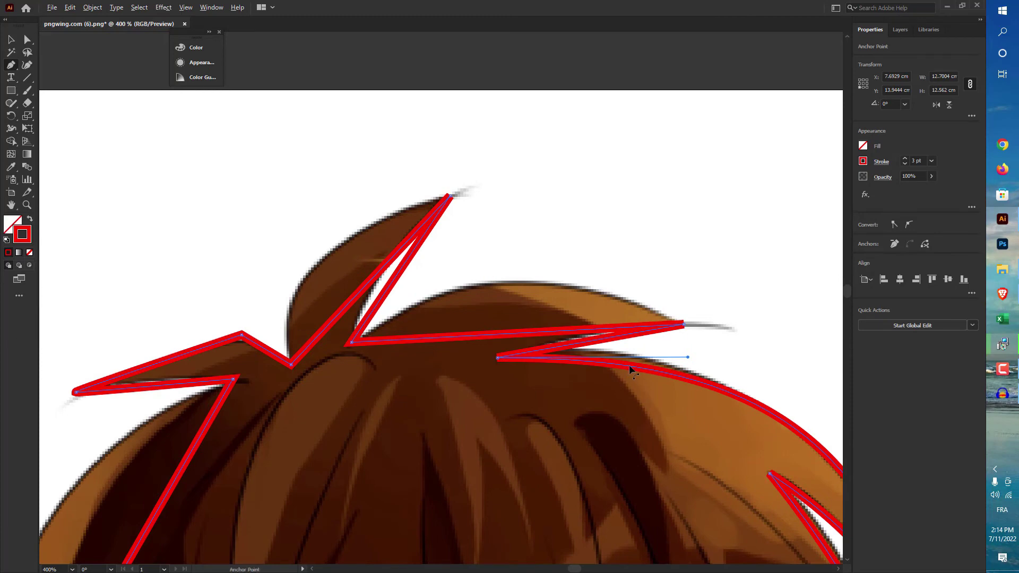
drag(629, 365, 619, 355)
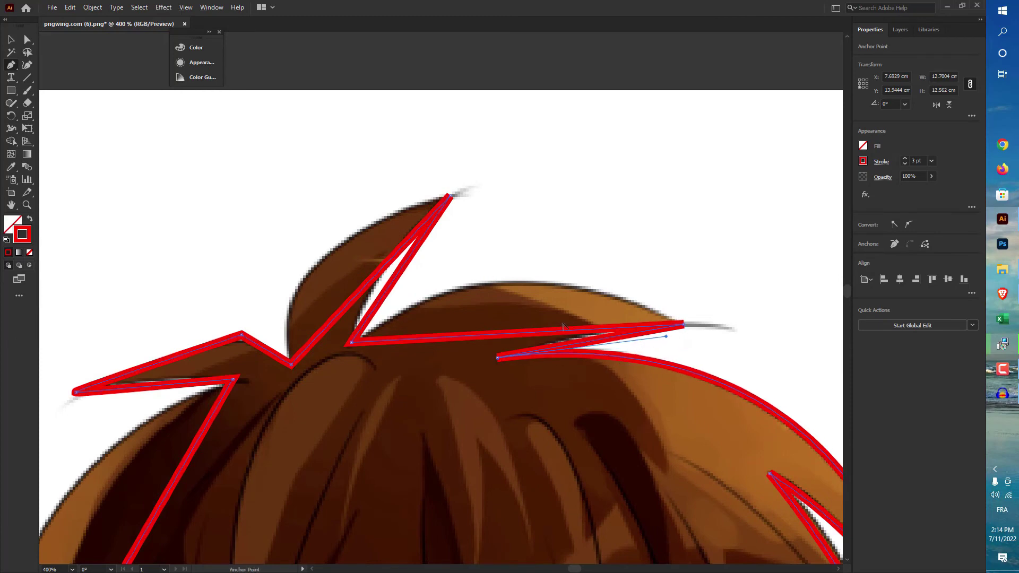
- Curve both edges of the crown's right-pointing lock and of the upright tuft to match the artwork
drag(553, 335, 547, 280)
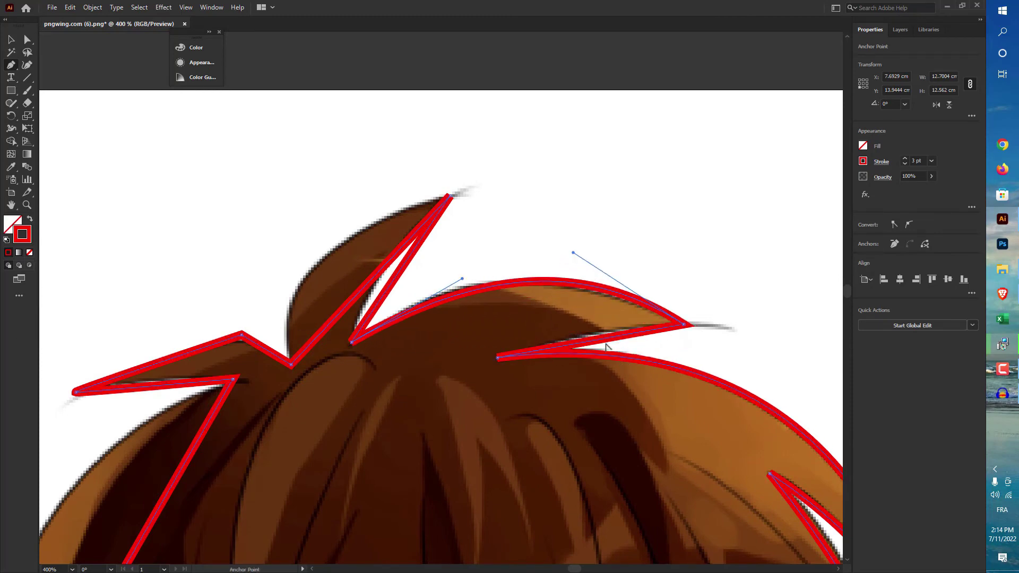
drag(606, 346, 588, 336)
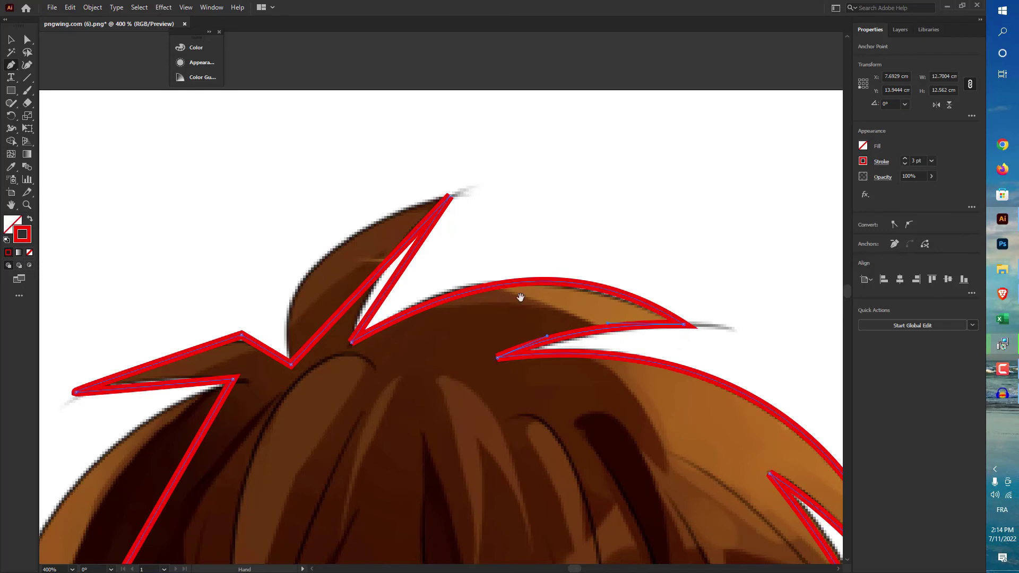
drag(520, 298, 561, 279)
drag(411, 268, 362, 241)
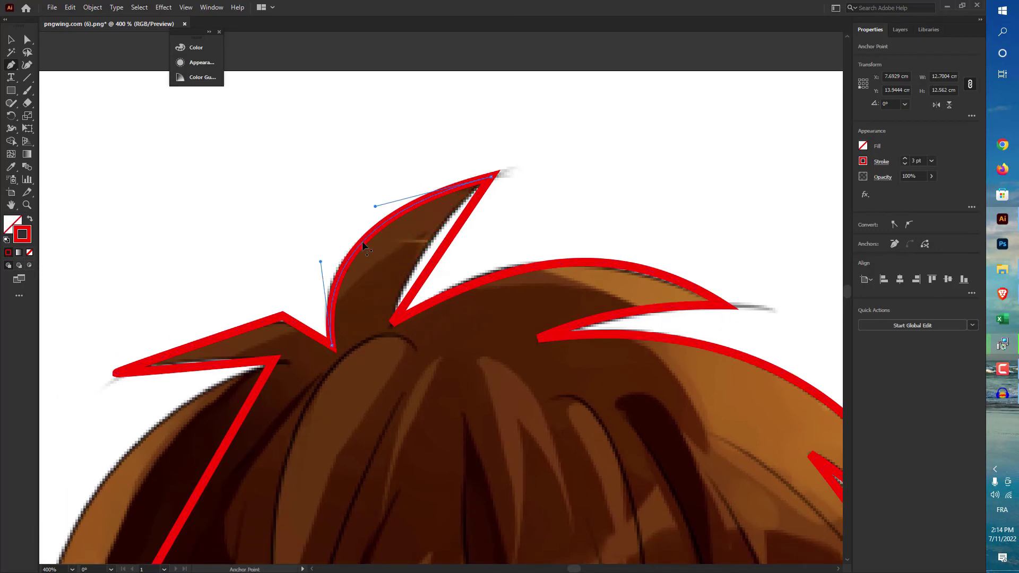
drag(431, 267, 417, 264)
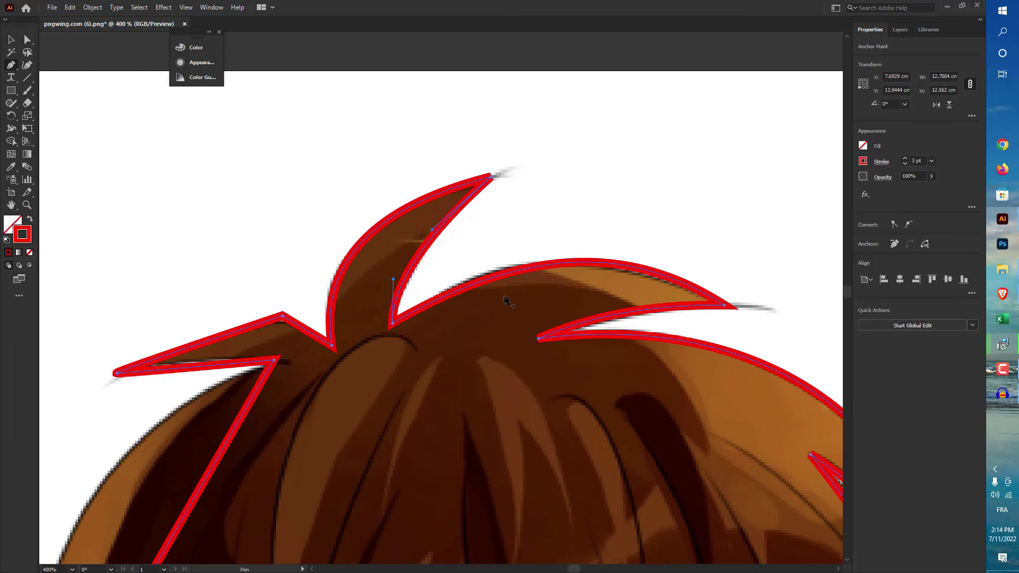
- Bend the segments of the small lock left of the tuft and the long segment down the left side to the hair contour
drag(504, 295, 673, 213)
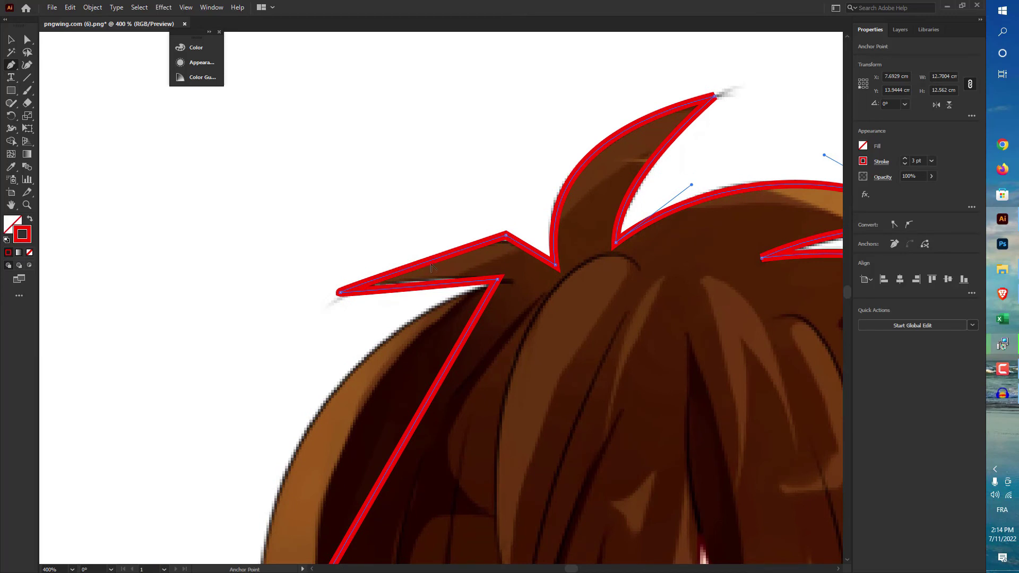
drag(425, 261, 429, 260)
drag(446, 324, 521, 142)
scroll(477, 265, down, 2)
drag(462, 278, 429, 246)
scroll(407, 398, up, 3)
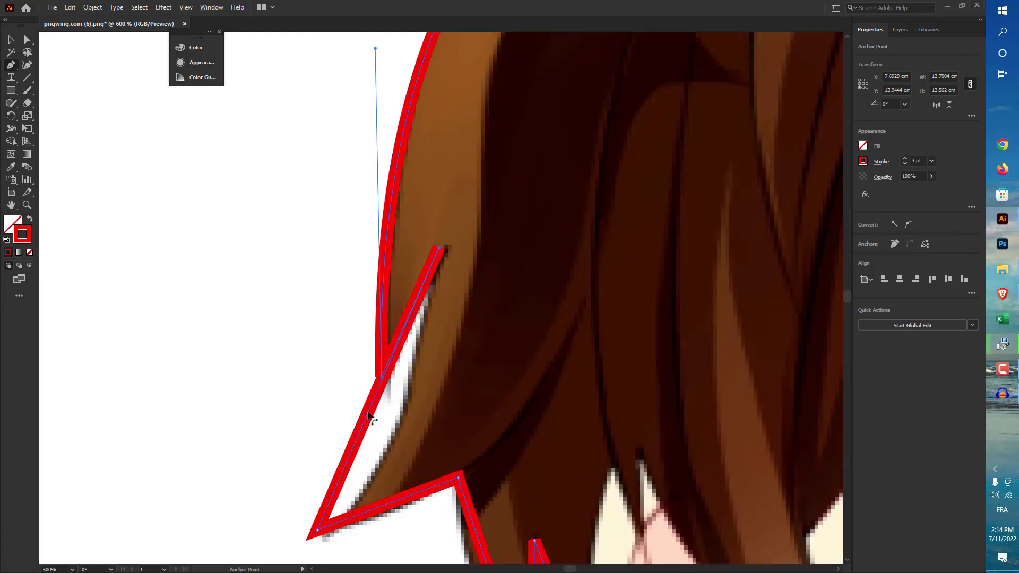
- Curve the segments around the left side lock's notch and both edges of the outermost left tip
drag(370, 417, 398, 419)
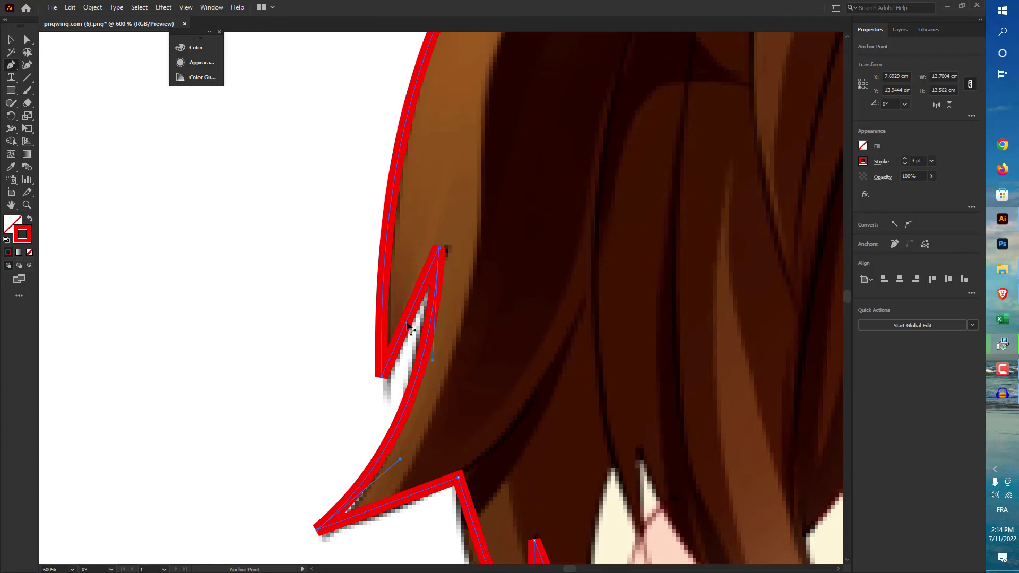
drag(406, 322, 404, 310)
drag(431, 412, 436, 248)
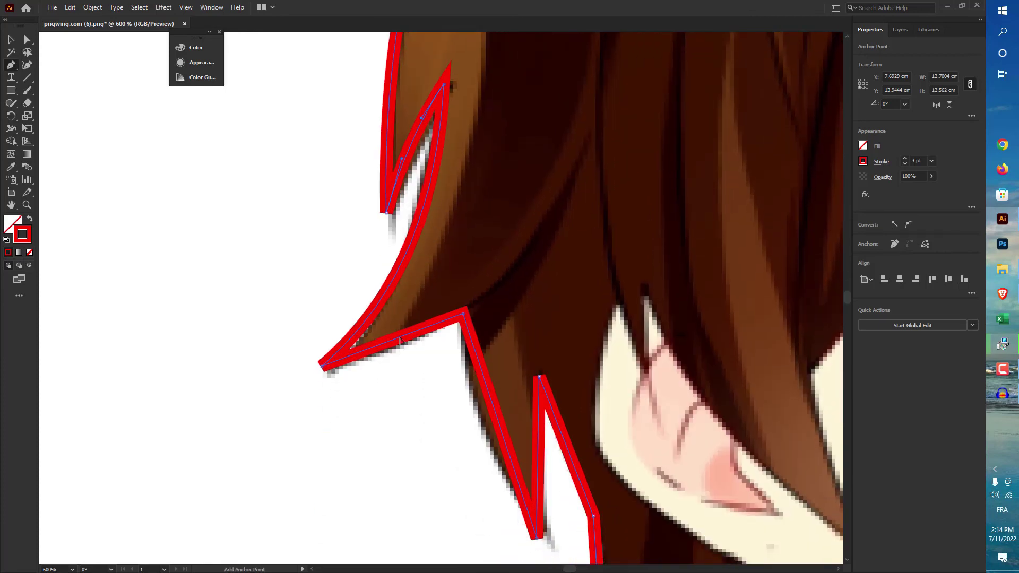
drag(394, 346, 391, 355)
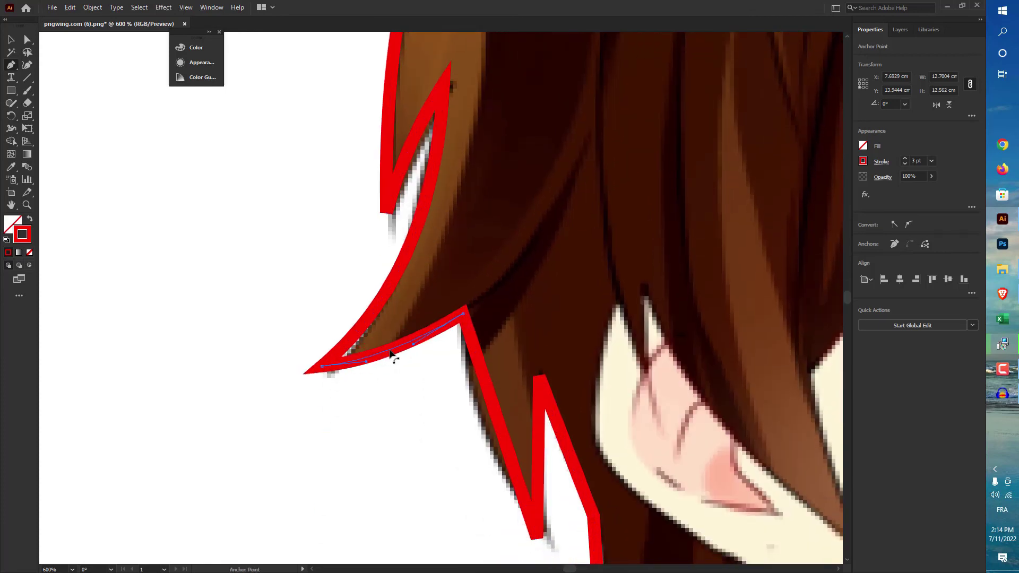
- Curve both edges of the pointed lock below the outermost left tip and the two segments running down from its notch
drag(491, 391, 445, 303)
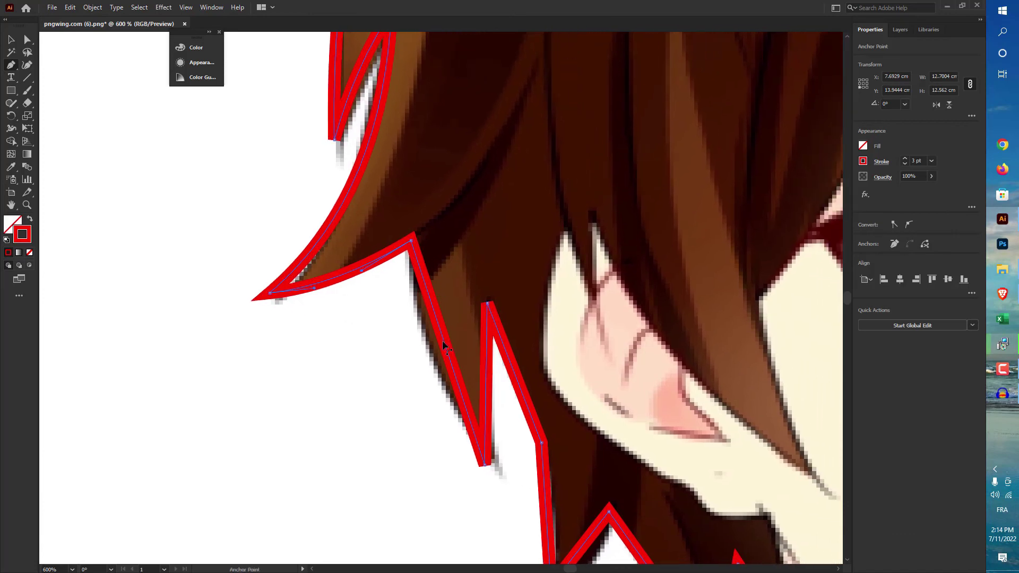
drag(444, 346, 429, 351)
click(484, 386)
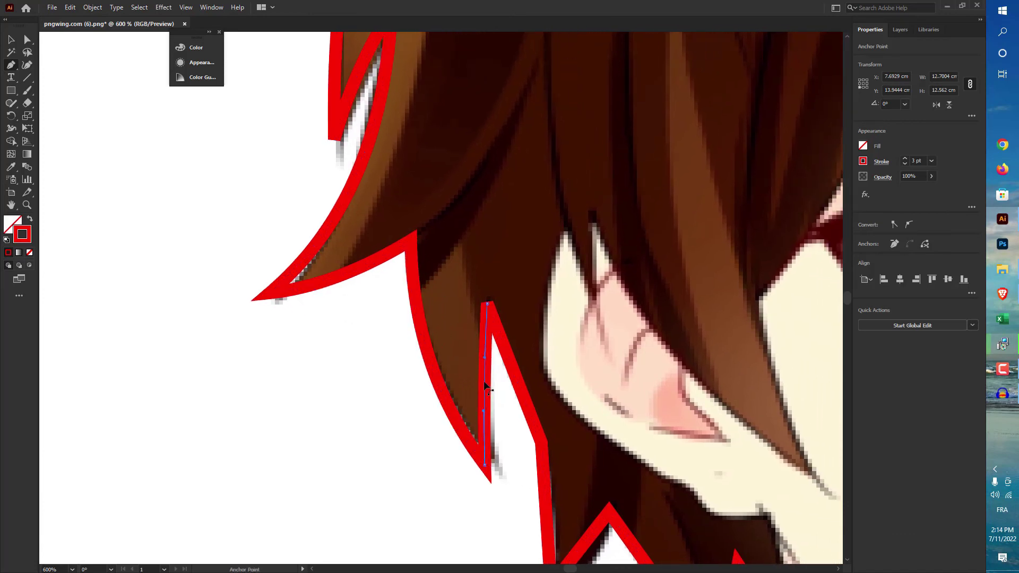
drag(485, 386, 478, 382)
drag(526, 407, 419, 330)
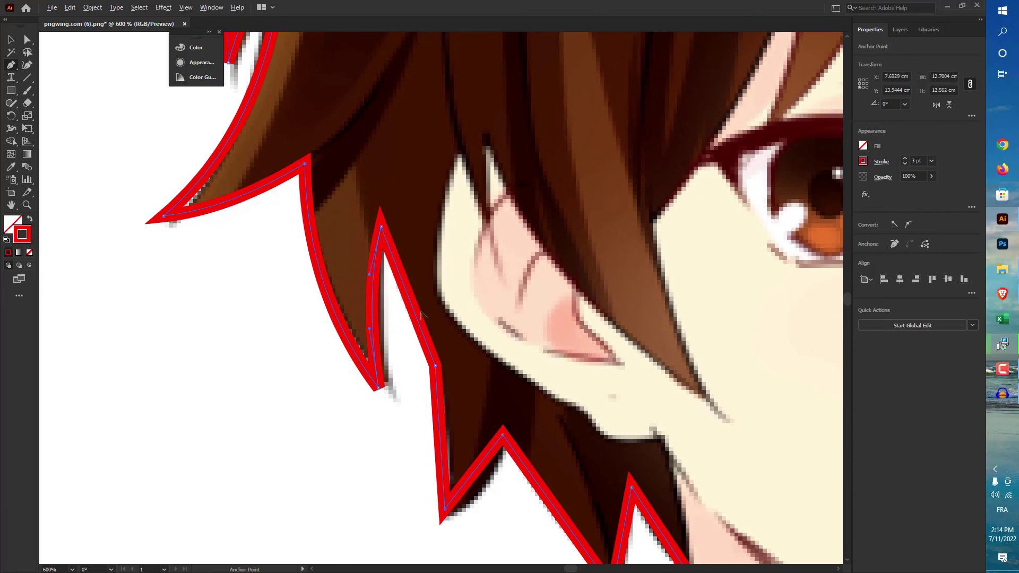
click(416, 312)
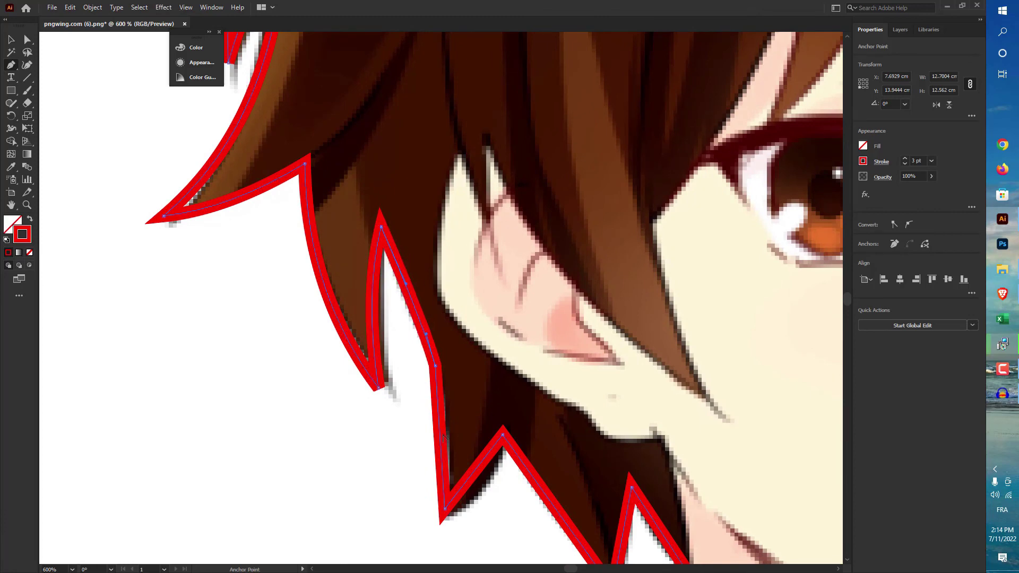
drag(439, 424, 446, 425)
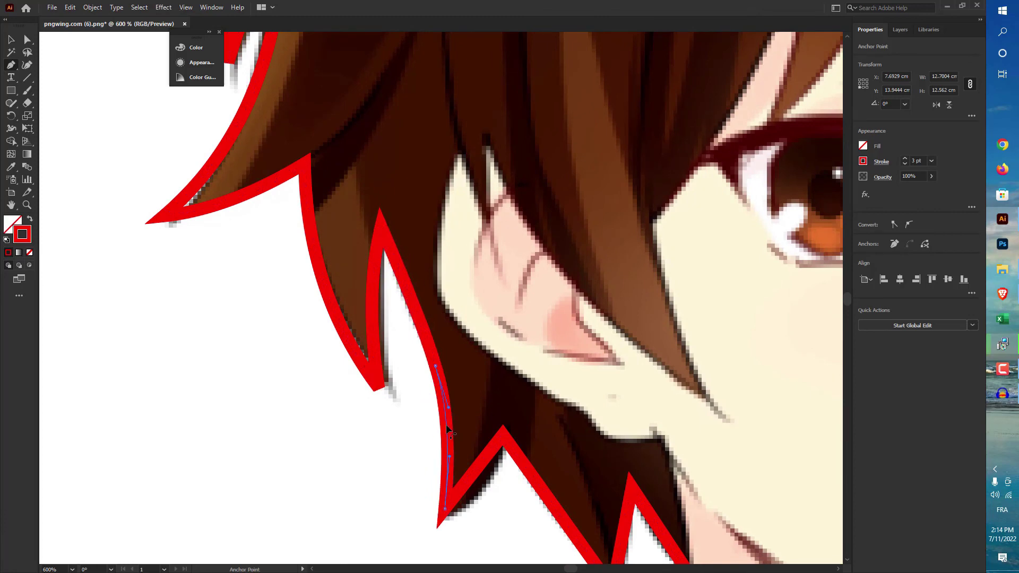
- Curve the edges of the pointed locks below the ear, down to the outline's end at the neck, to match the hair contour
mouse_move(501, 450)
mouse_down()
mouse_move(425, 303)
mouse_move(406, 350)
mouse_up()
drag(480, 362, 472, 373)
drag(552, 392, 560, 390)
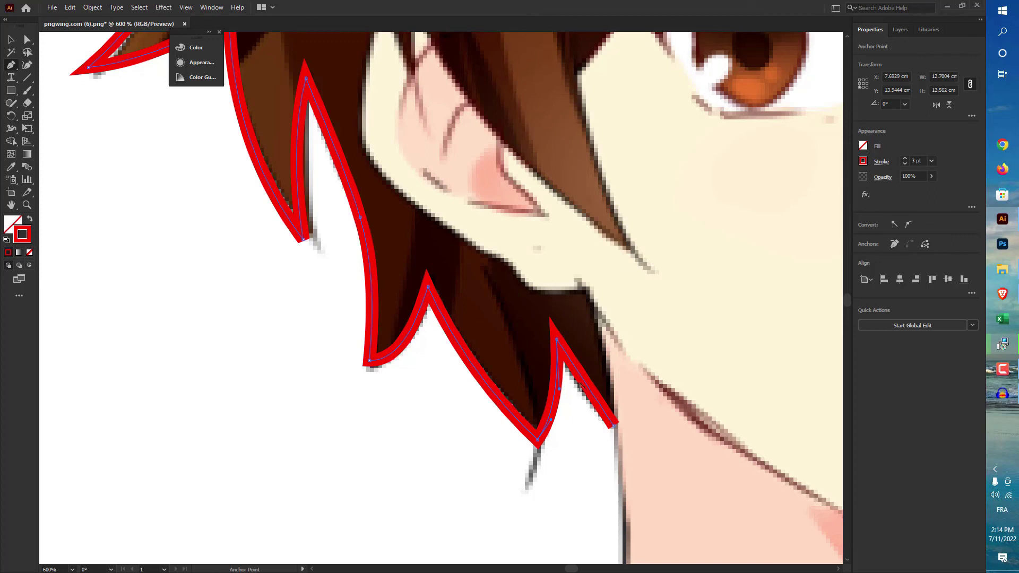
drag(583, 384, 578, 391)
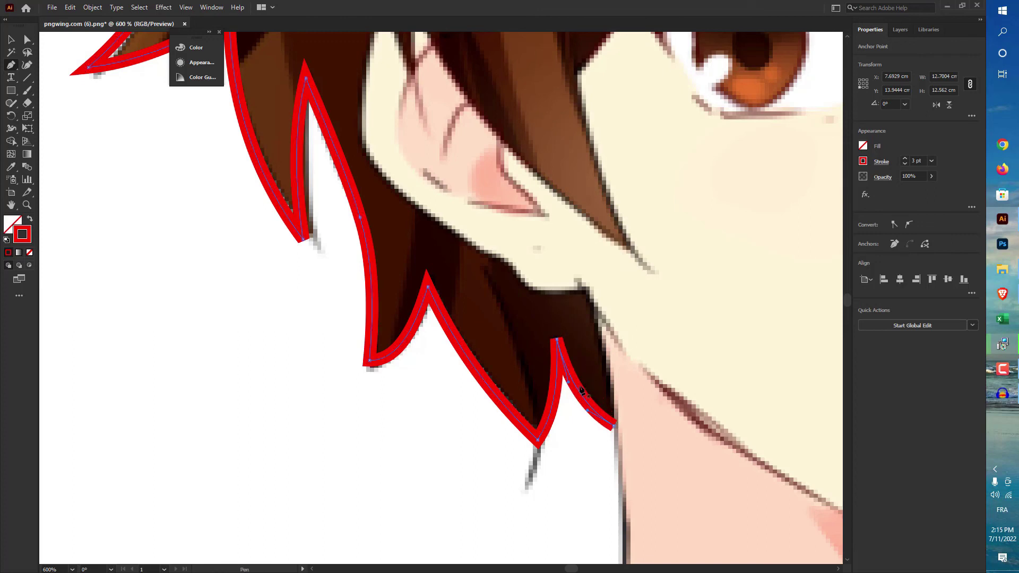
- Shift the outline's end anchor slightly onto the neck edge and deselect the path
key(a)
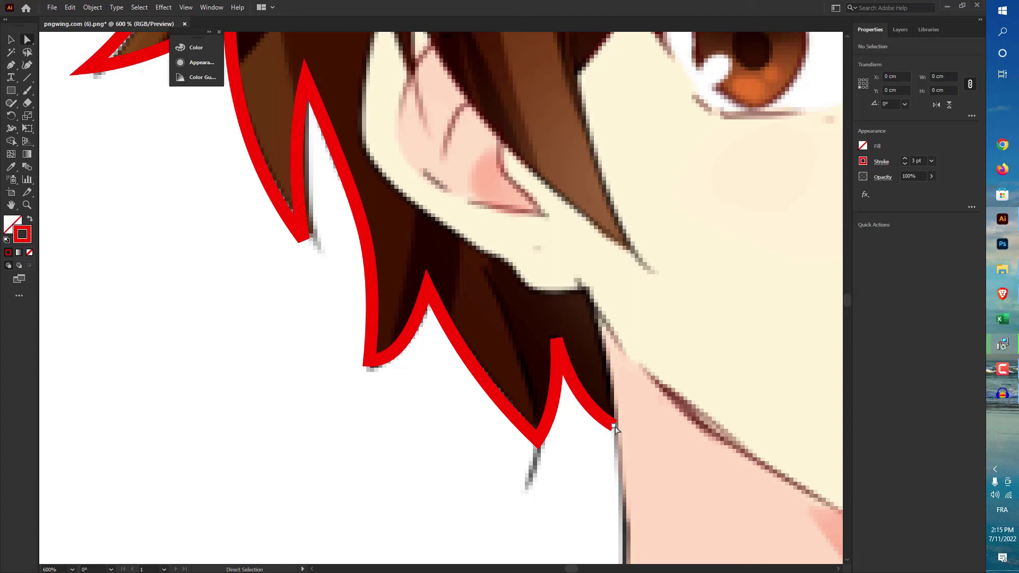
click(614, 428)
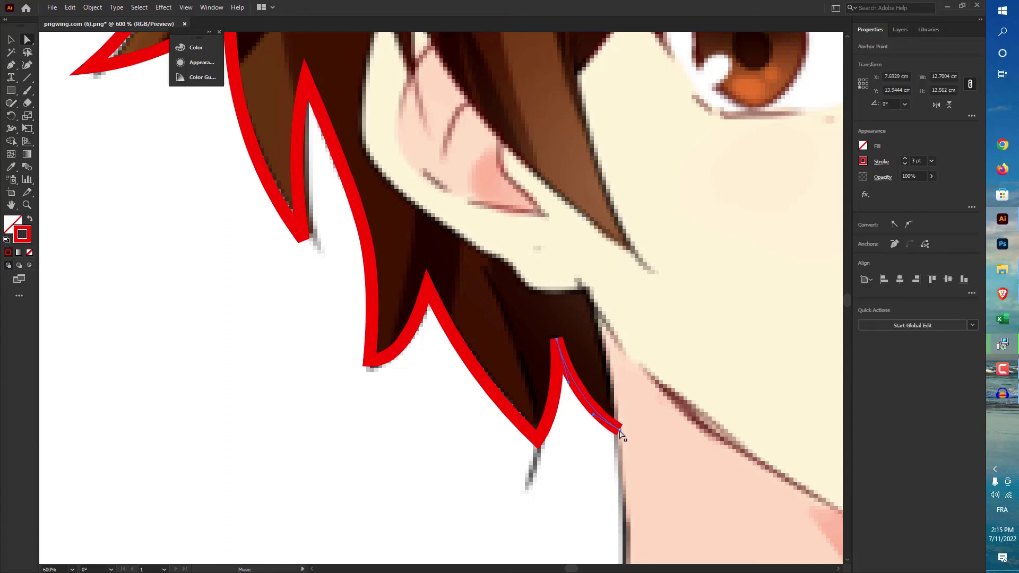
click(483, 363)
click(453, 342)
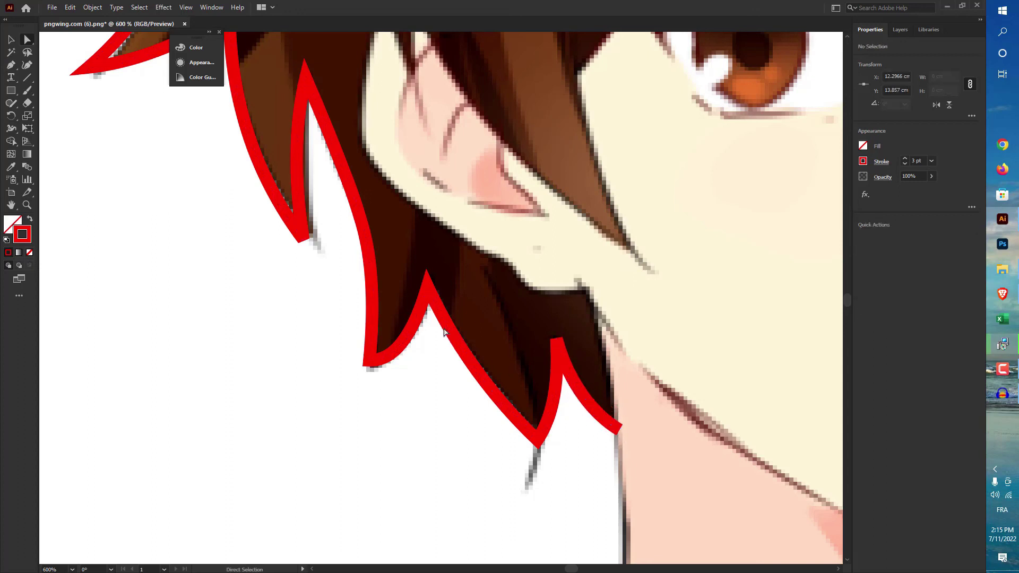
- Select the whole red hair outline and move it off the portrait to the empty canvas right of the artboard
key(ctrl+0)
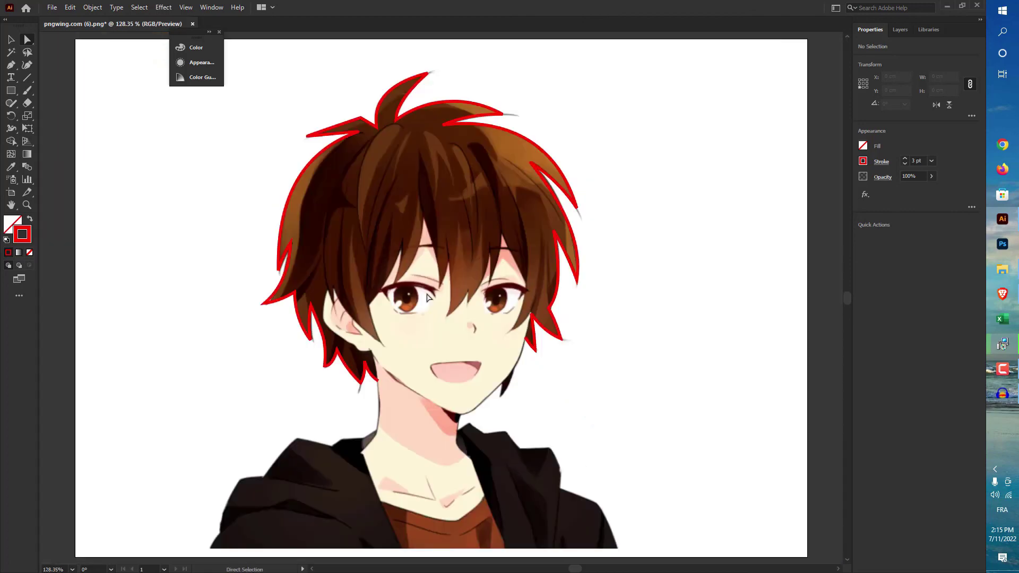
key(v)
scroll(431, 173, down, 3)
drag(454, 125, 342, 245)
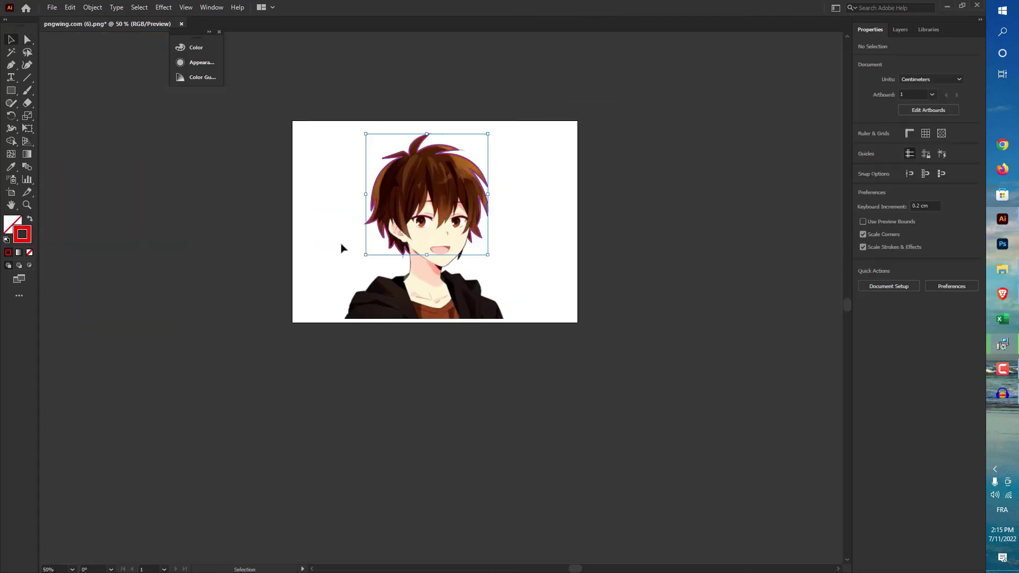
drag(446, 152, 696, 164)
click(766, 270)
scroll(766, 269, up, 2)
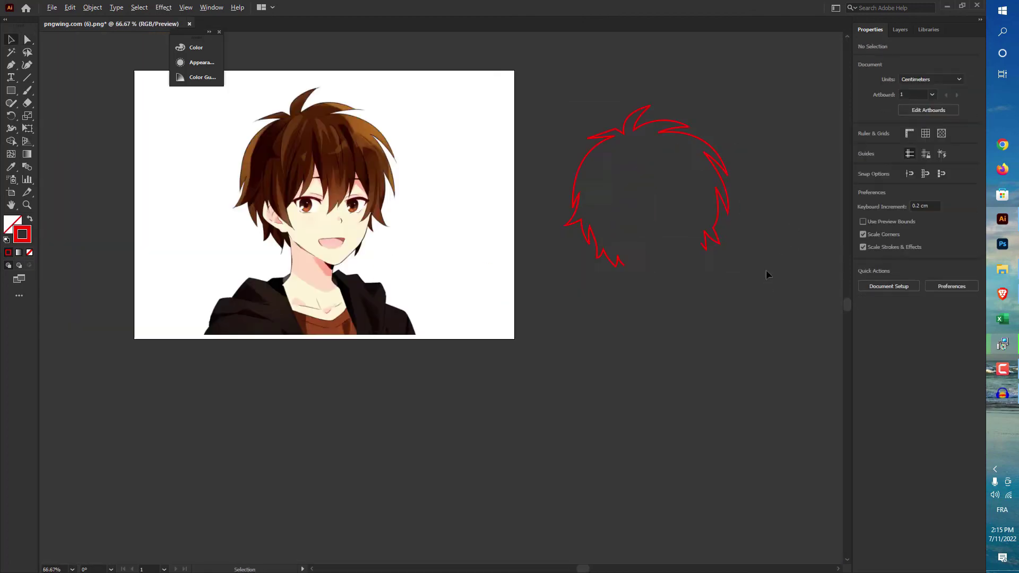